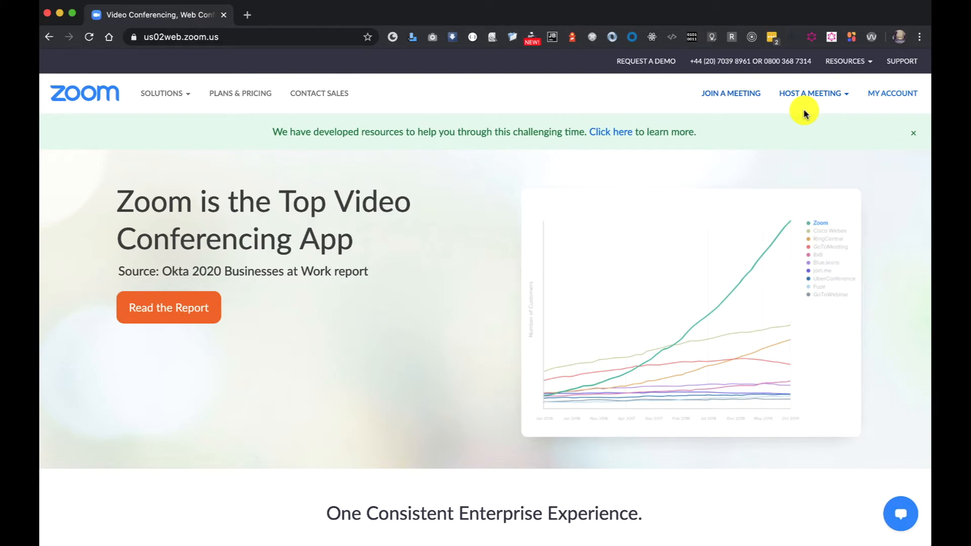
- Open the account profile, look over its details, and go to the list of upcoming meetings
left_click(901, 100)
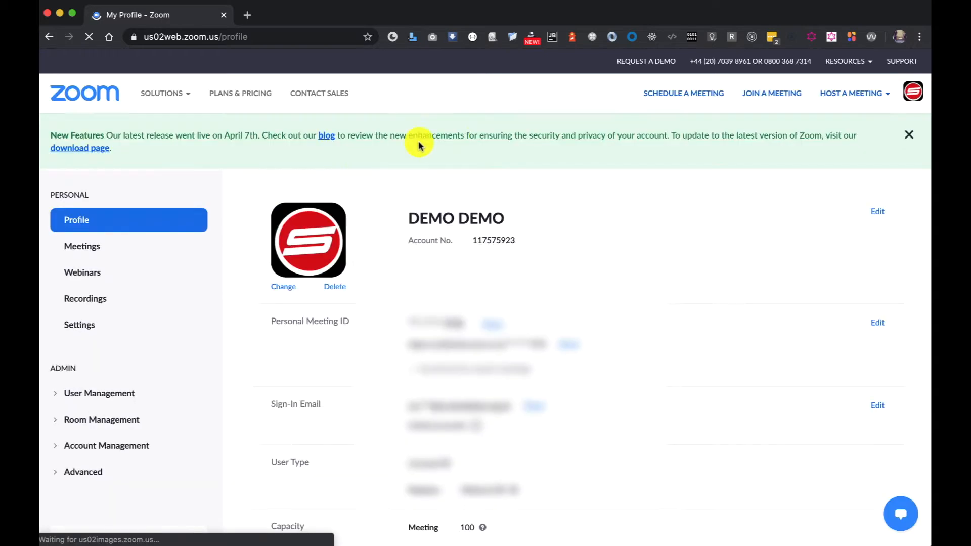
scroll(571, 197, "down", 3)
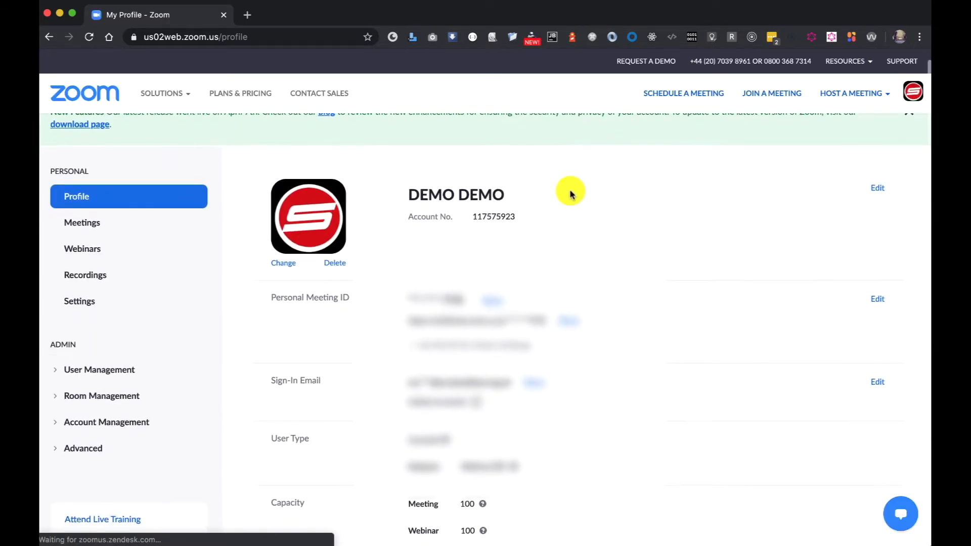
scroll(572, 194, "up", 3)
scroll(568, 194, "down", 3)
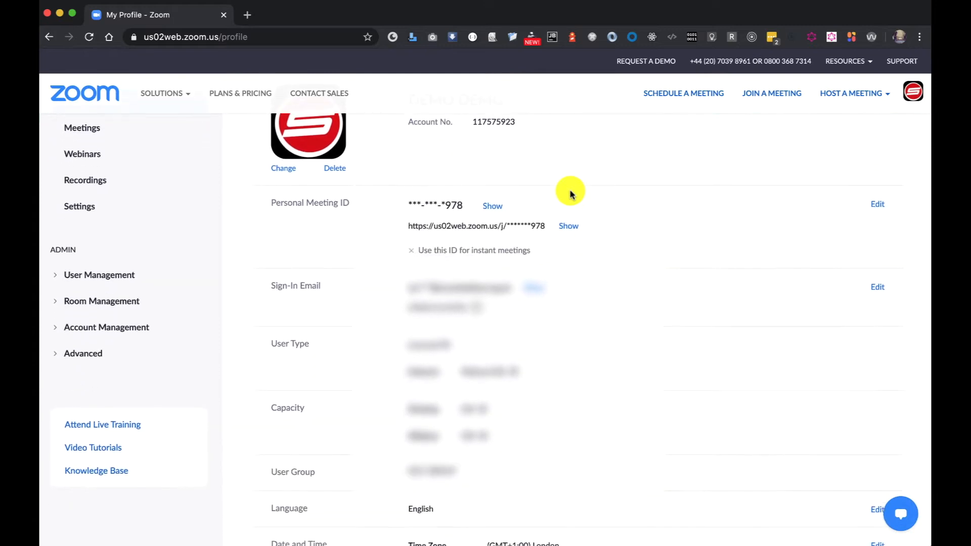
scroll(567, 195, "up", 3)
left_click(78, 251)
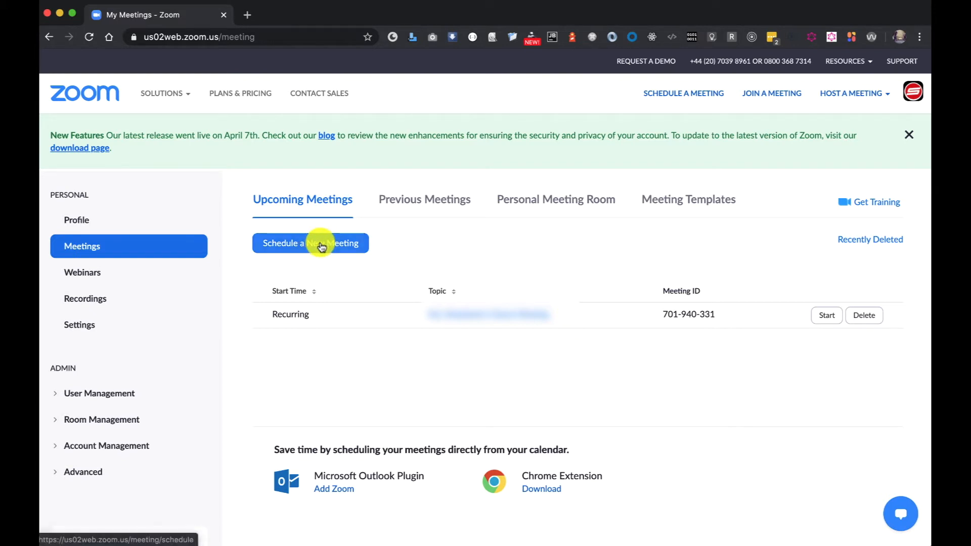
- Open the personal account settings and turn off Participants video for scheduled meetings
left_click(79, 325)
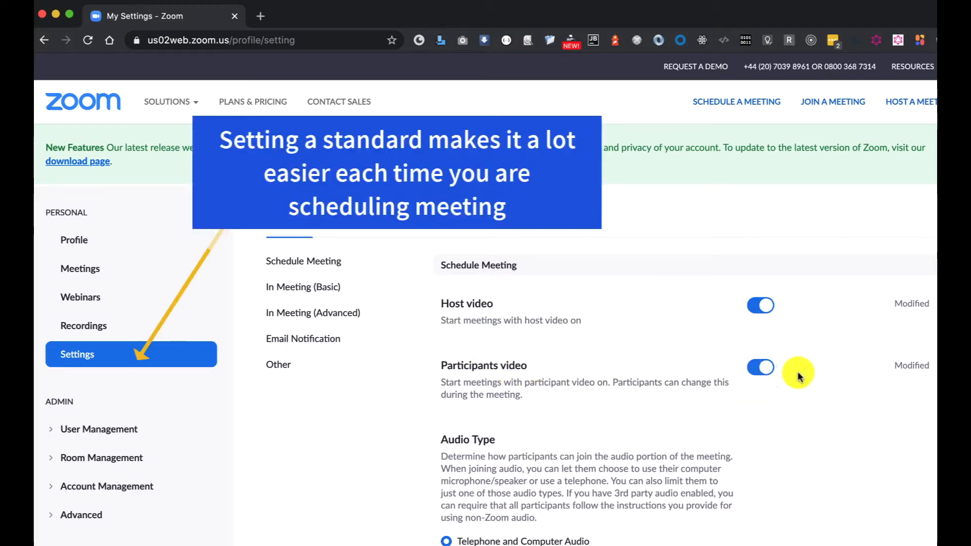
left_click(756, 369)
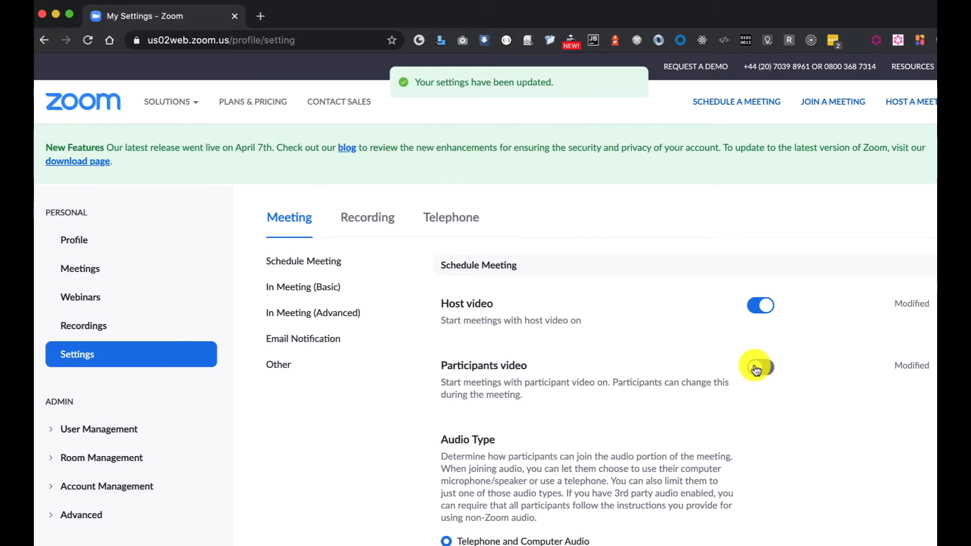
- Turn off "Only authenticated users can join meetings from Web client" in the Schedule Meeting settings
scroll(688, 480, "down", 2)
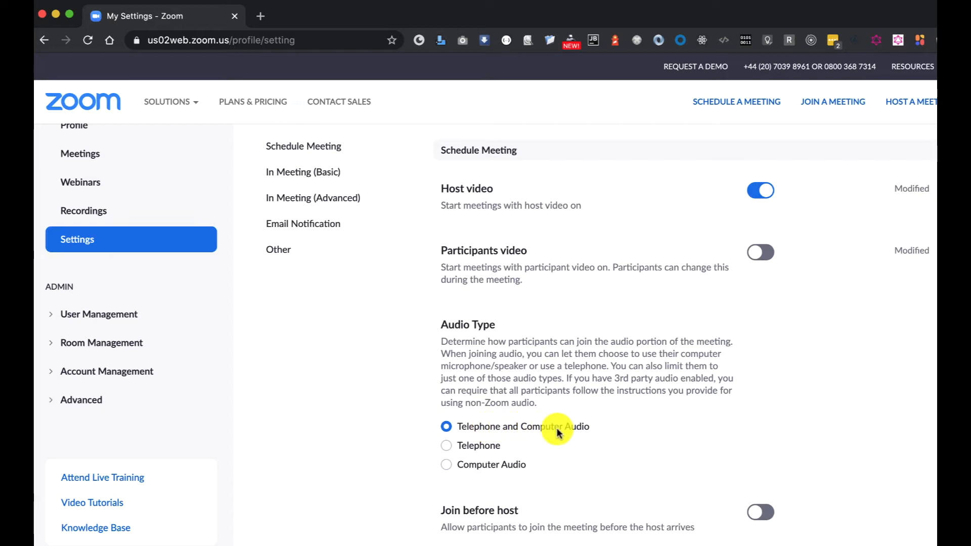
scroll(798, 478, "down", 5)
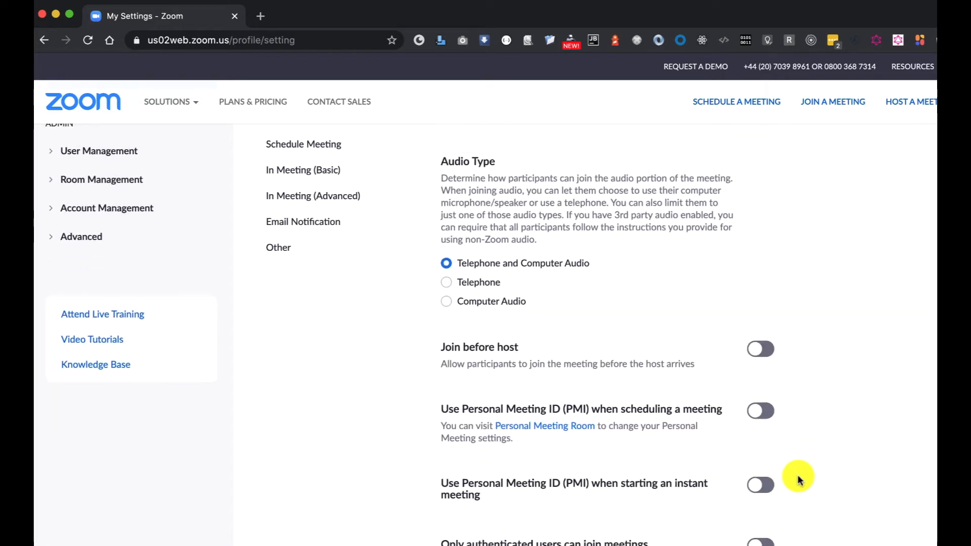
scroll(798, 478, "down", 1)
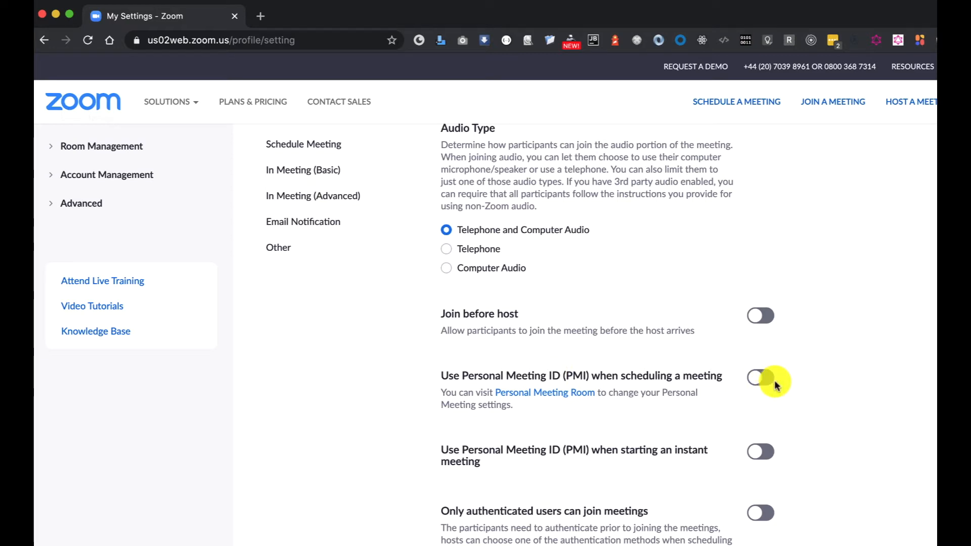
scroll(812, 495, "down", 3)
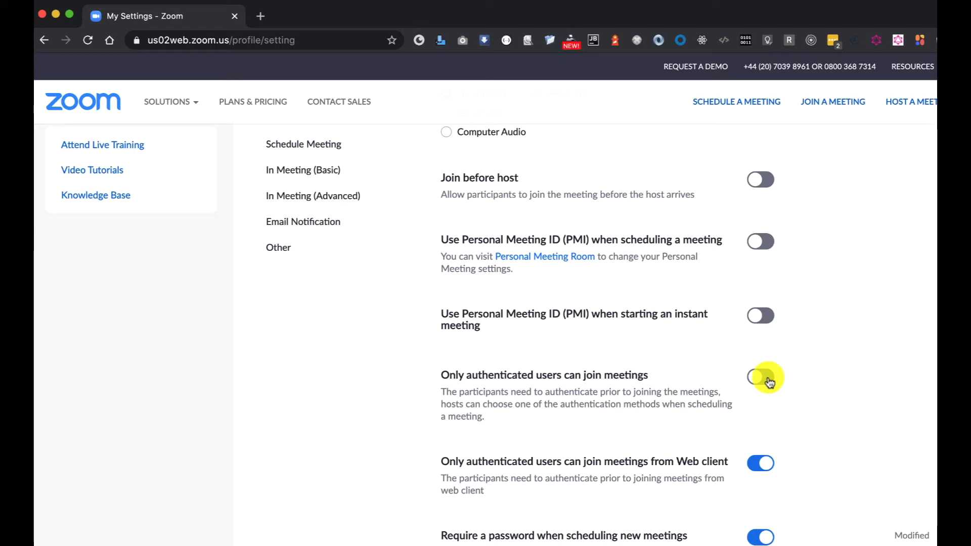
scroll(769, 381, "down", 3)
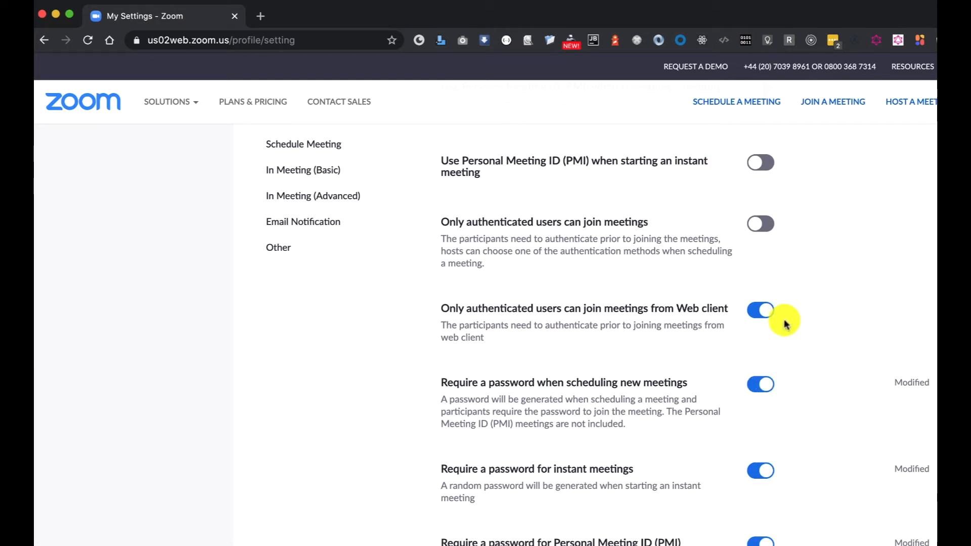
left_click(762, 312)
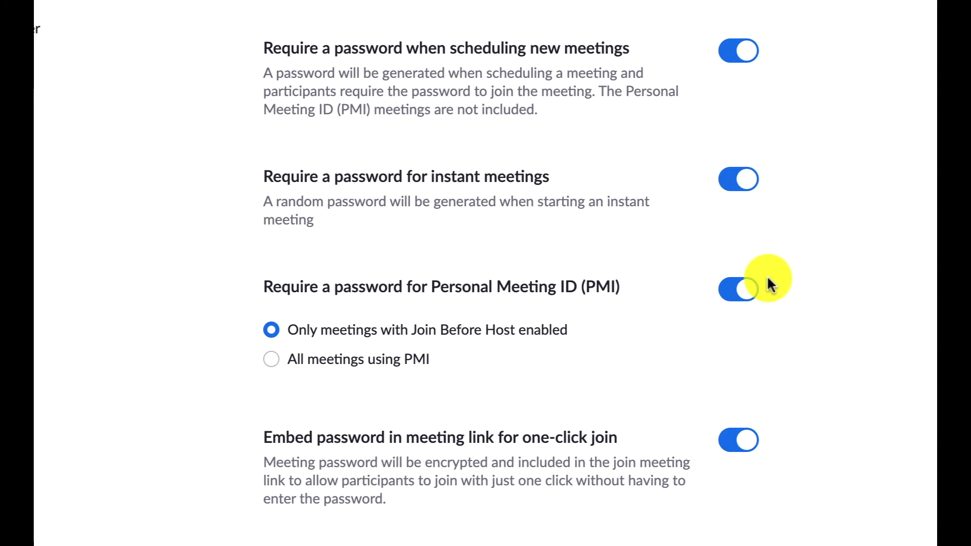
- Review the meeting password, mute upon entry, reminder, encryption and chat settings
scroll(767, 279, "down", 3)
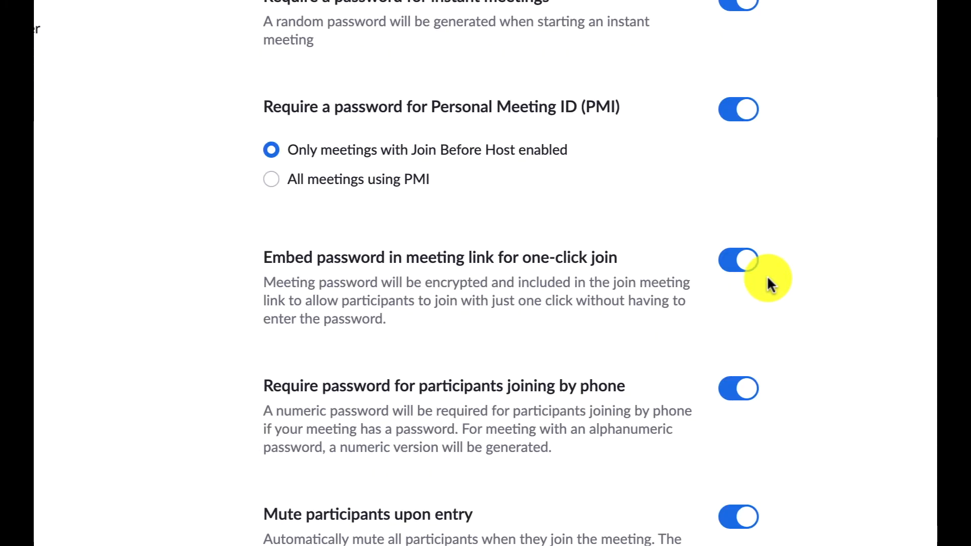
scroll(767, 279, "down", 3)
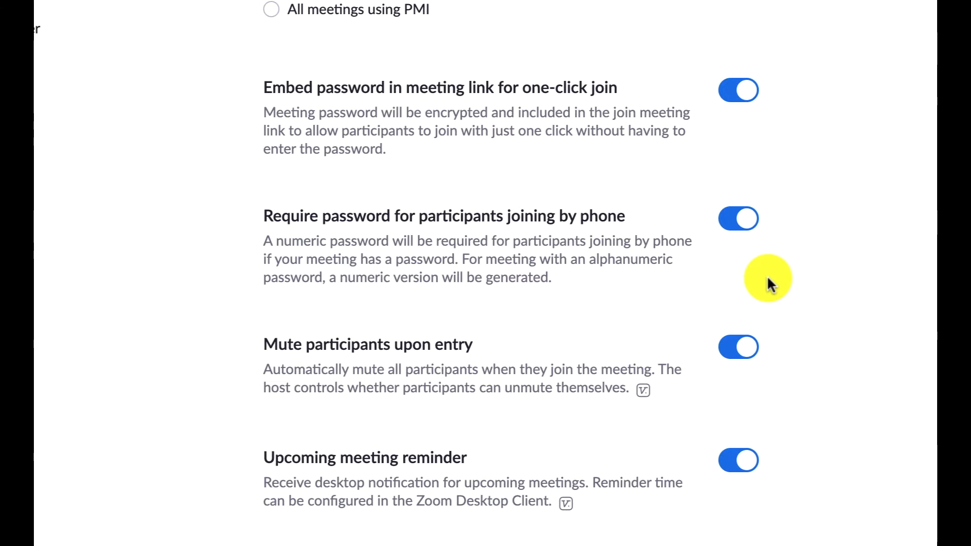
scroll(757, 112, "down", 3)
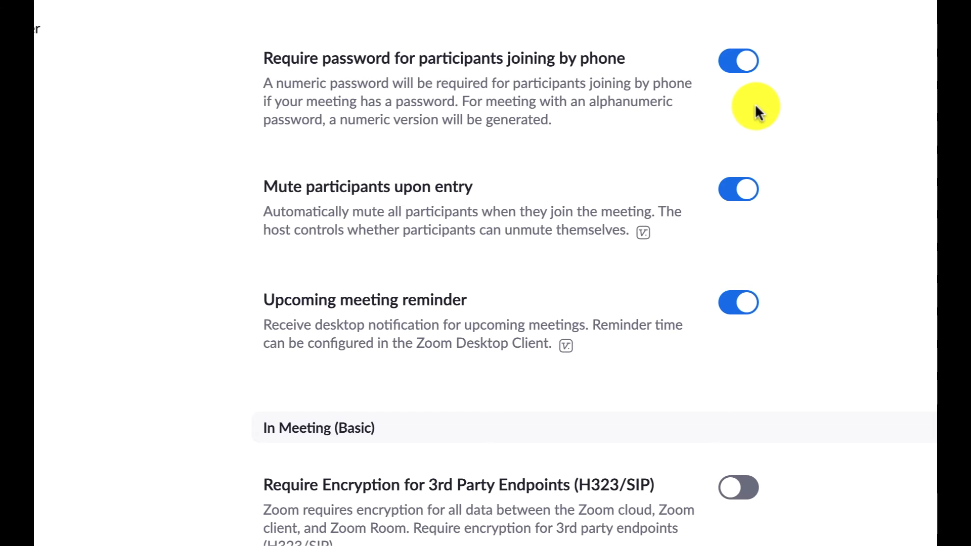
scroll(757, 112, "down", 2)
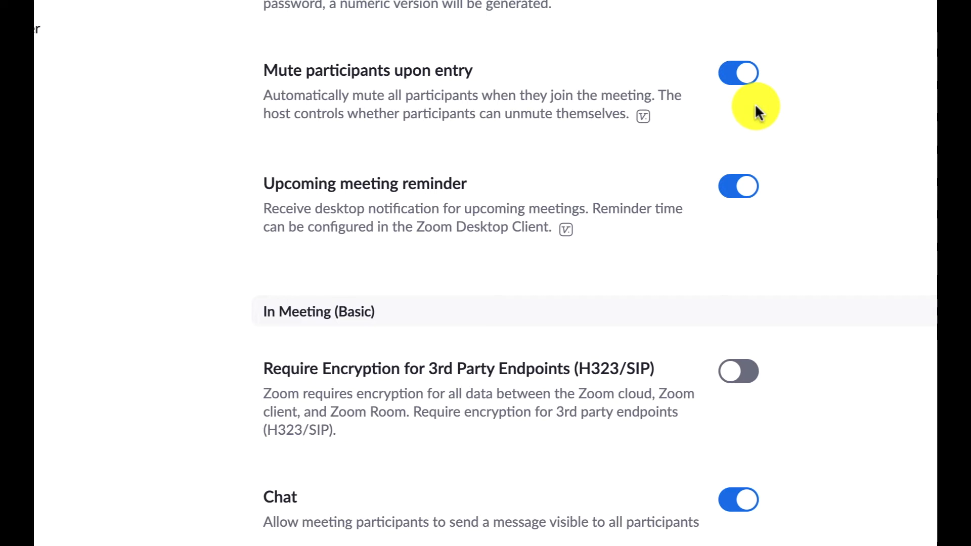
scroll(741, 253, "down", 3)
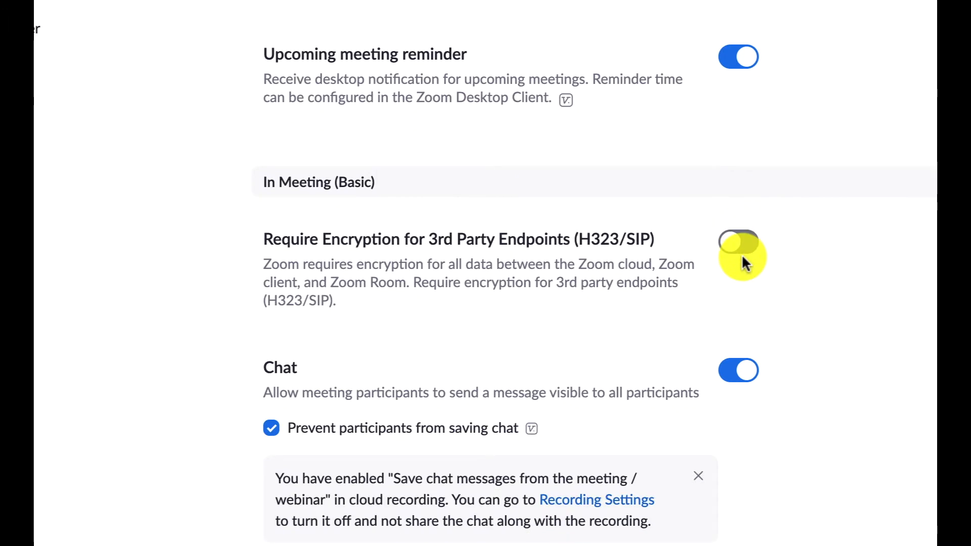
scroll(741, 254, "down", 5)
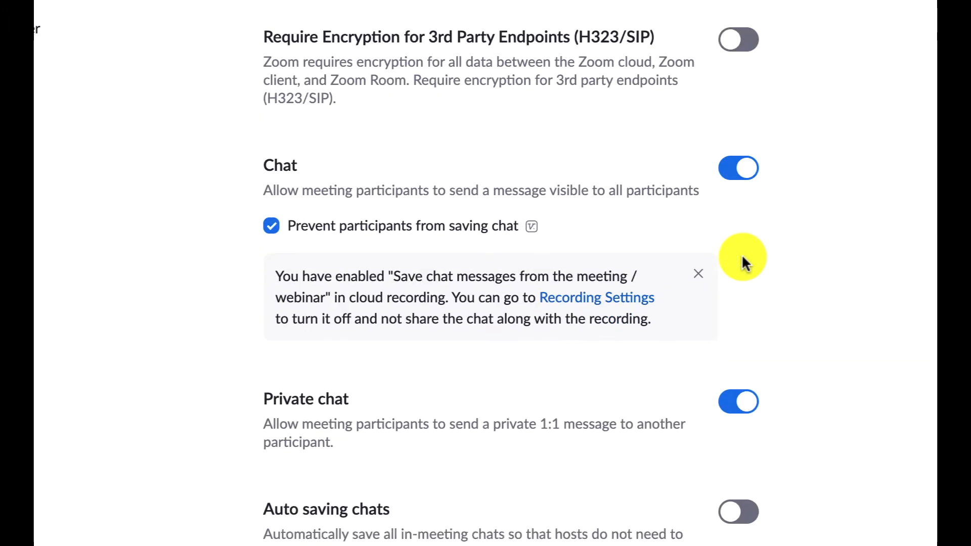
scroll(735, 281, "down", 2)
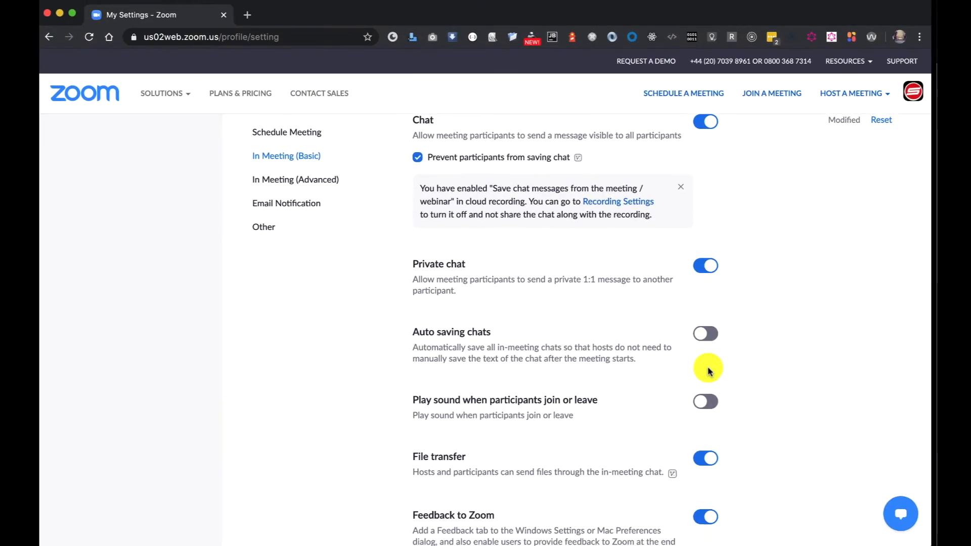
- Review the In Meeting (Advanced) settings, from breakout rooms through virtual background to data center regions
left_click(292, 182)
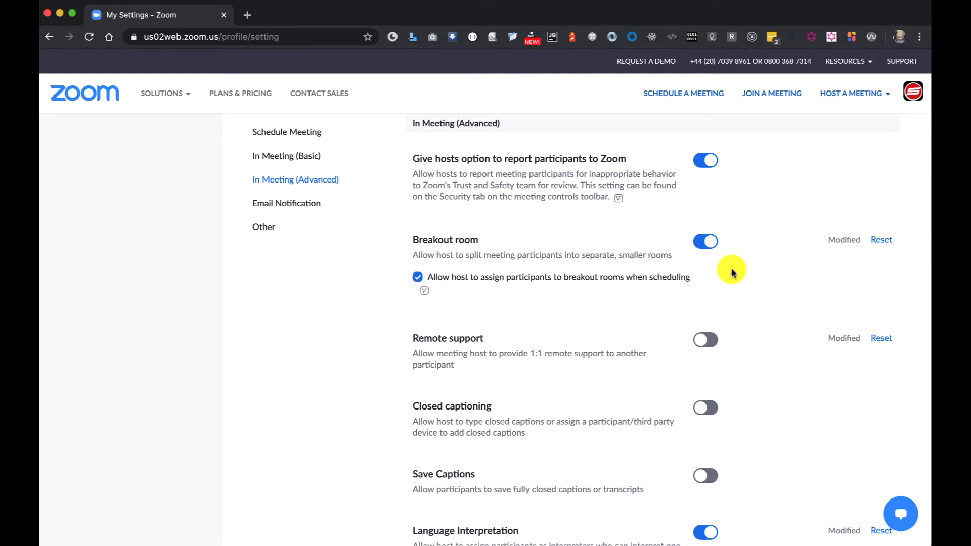
scroll(747, 272, "down", 5)
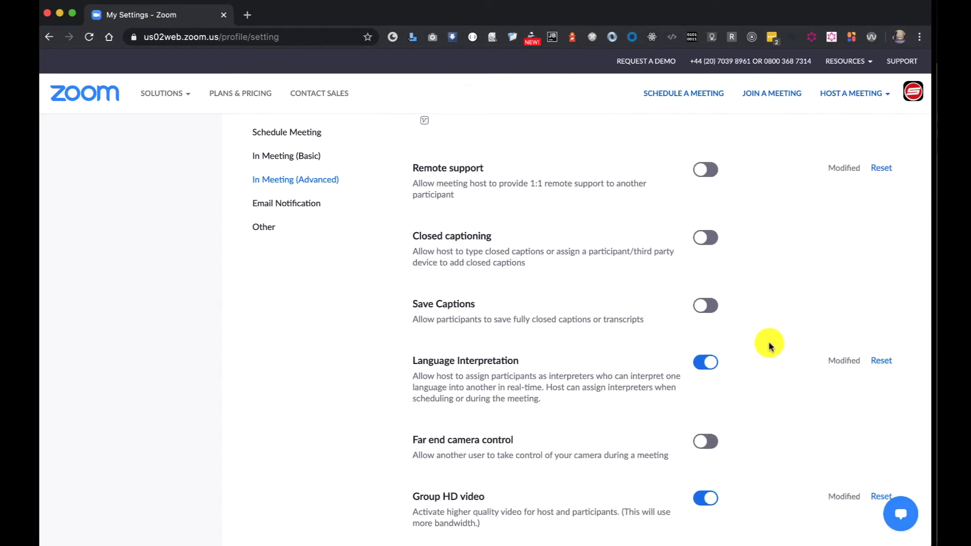
scroll(769, 346, "down", 3)
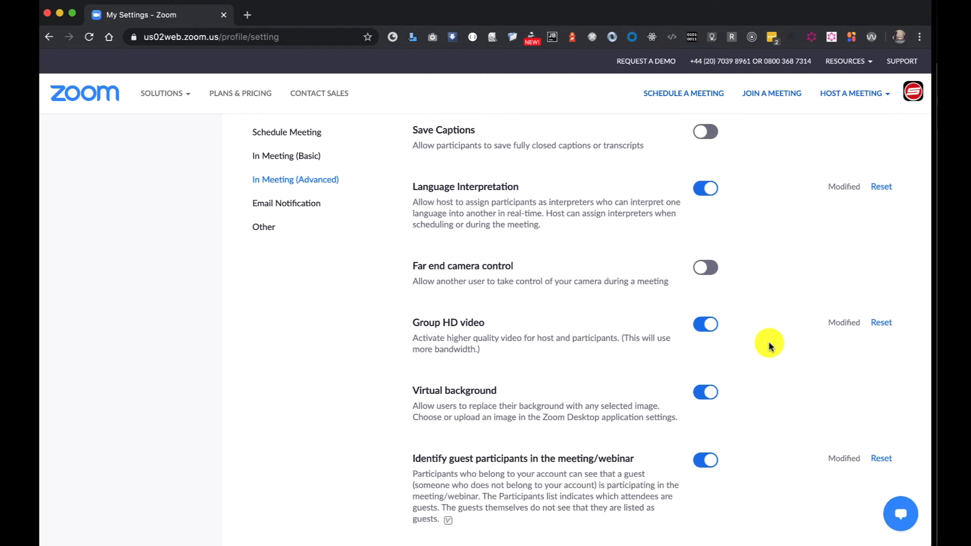
scroll(768, 346, "down", 8)
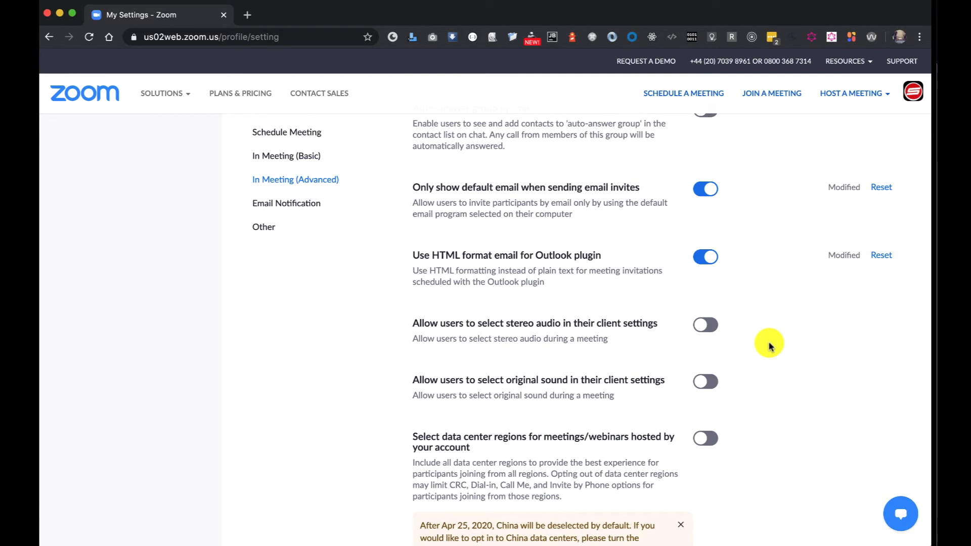
scroll(769, 346, "down", 14)
scroll(769, 346, "down", 7)
scroll(769, 346, "up", 15)
scroll(768, 346, "up", 20)
- Return to the Meetings page and start scheduling a new meeting
left_click(311, 132)
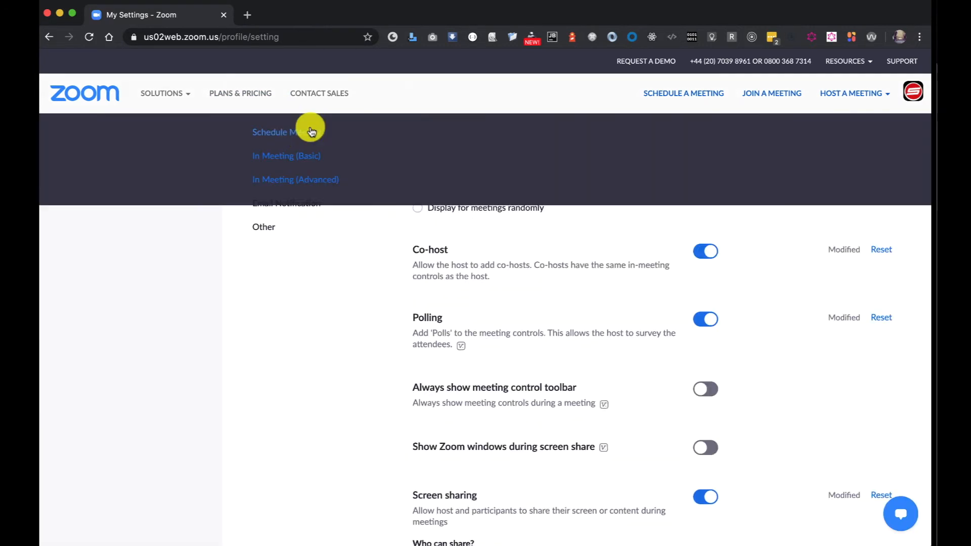
mouse_move(163, 94)
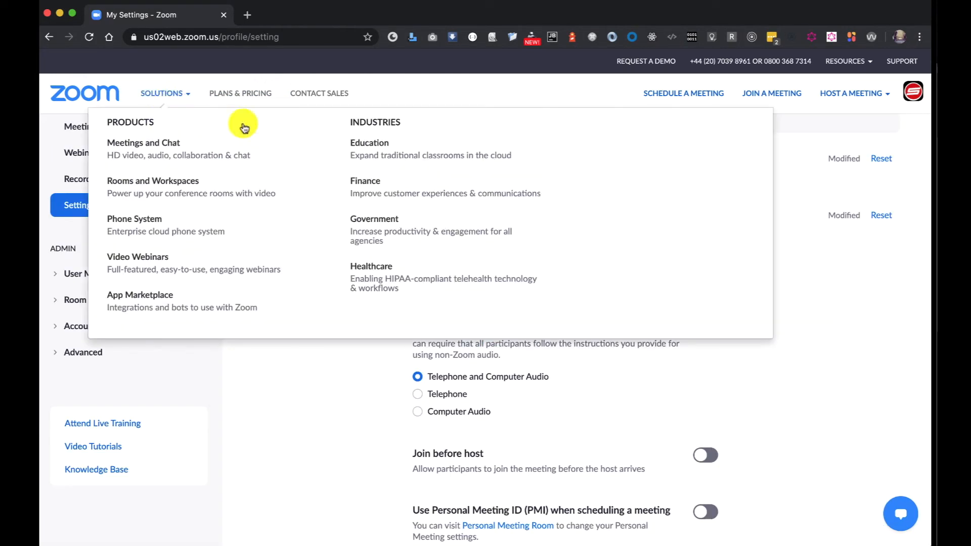
left_click(82, 153)
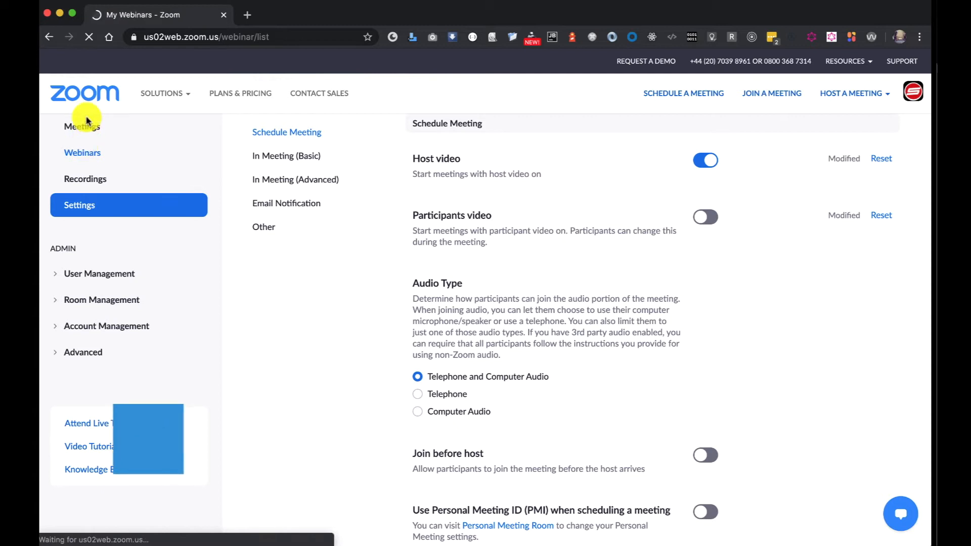
left_click(86, 248)
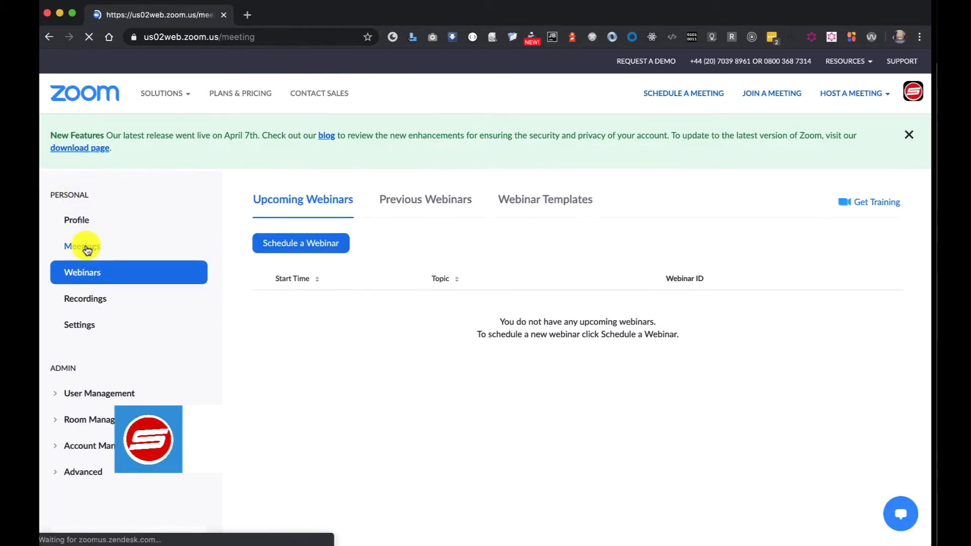
left_click(318, 245)
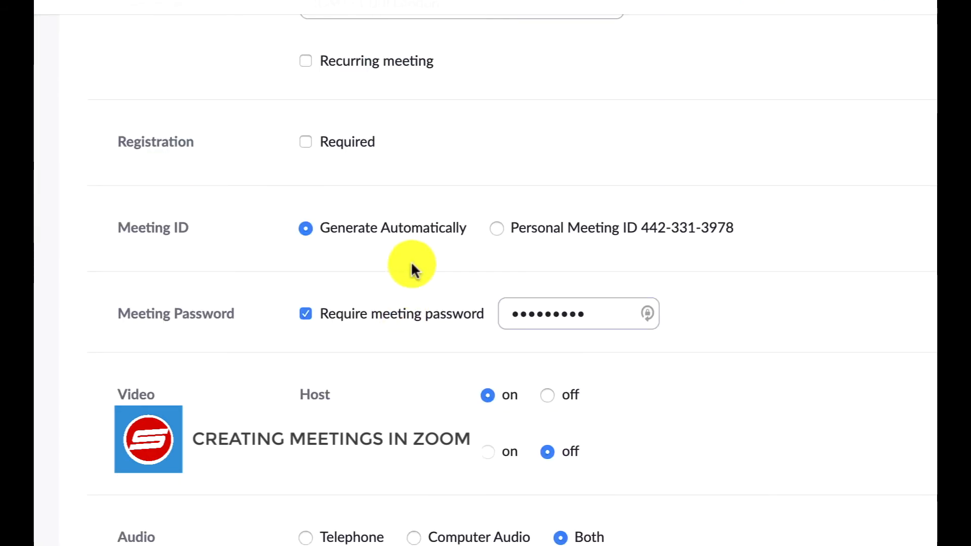
- Enter QUICK DEMO as both the topic and the description of the new meeting
scroll(410, 261, "up", 10)
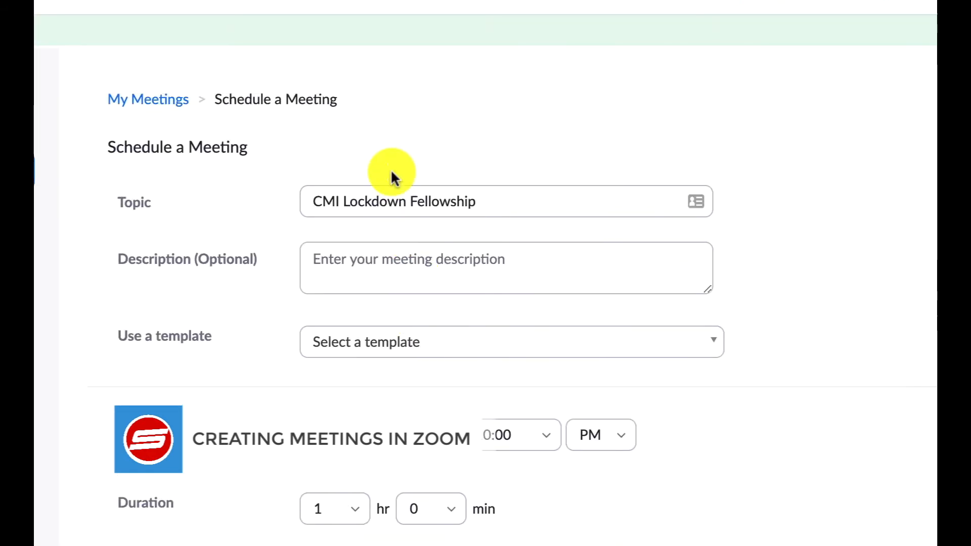
triple_click(412, 208)
key("BackSpace")
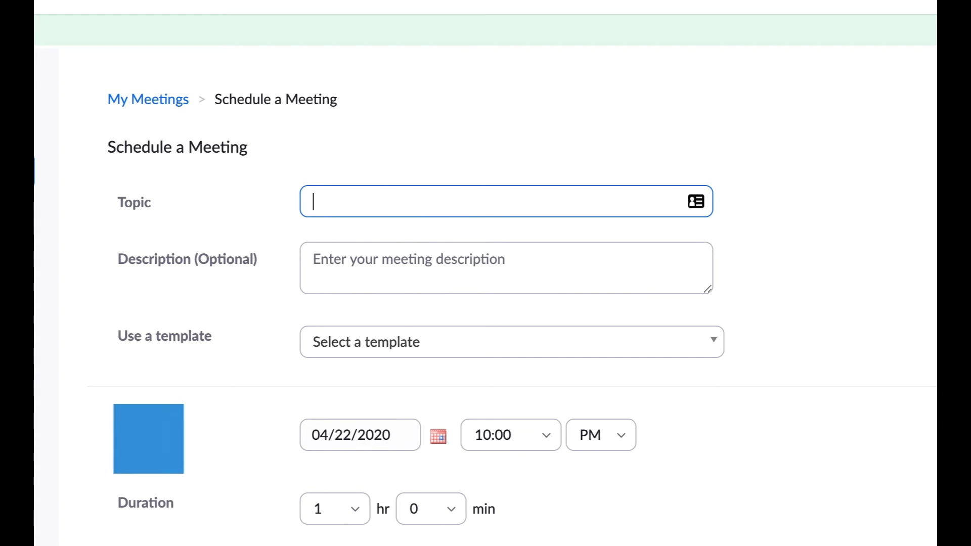
scroll(412, 207, "up", 1)
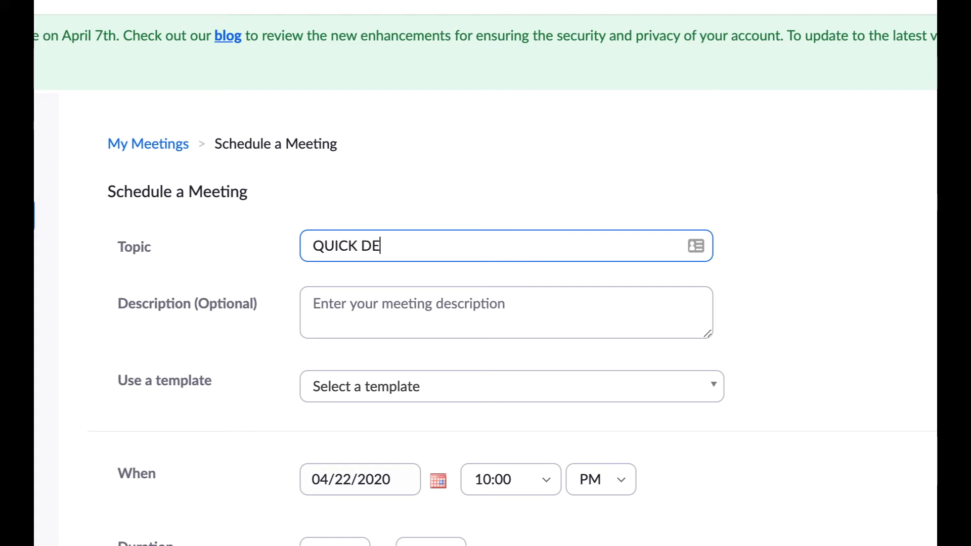
left_click(429, 317)
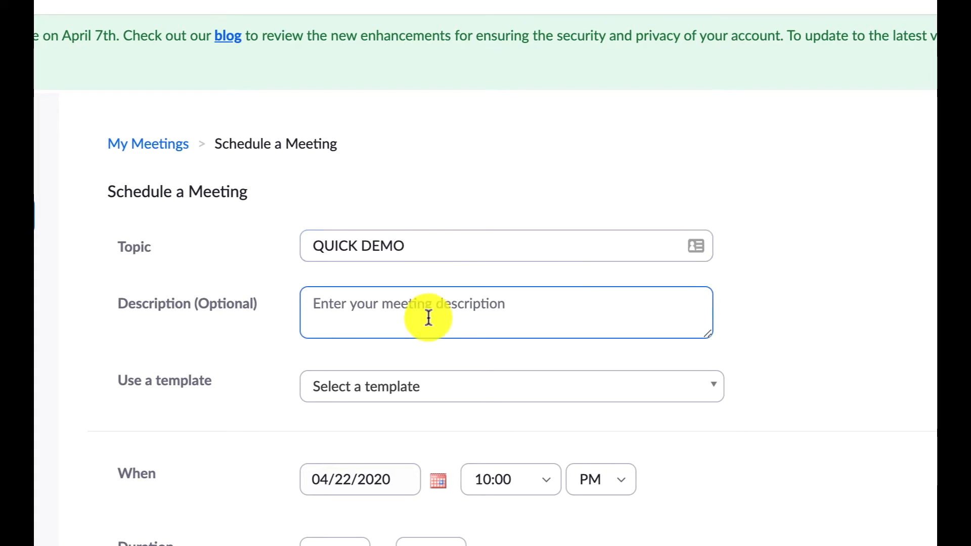
type("QUICK DEMO")
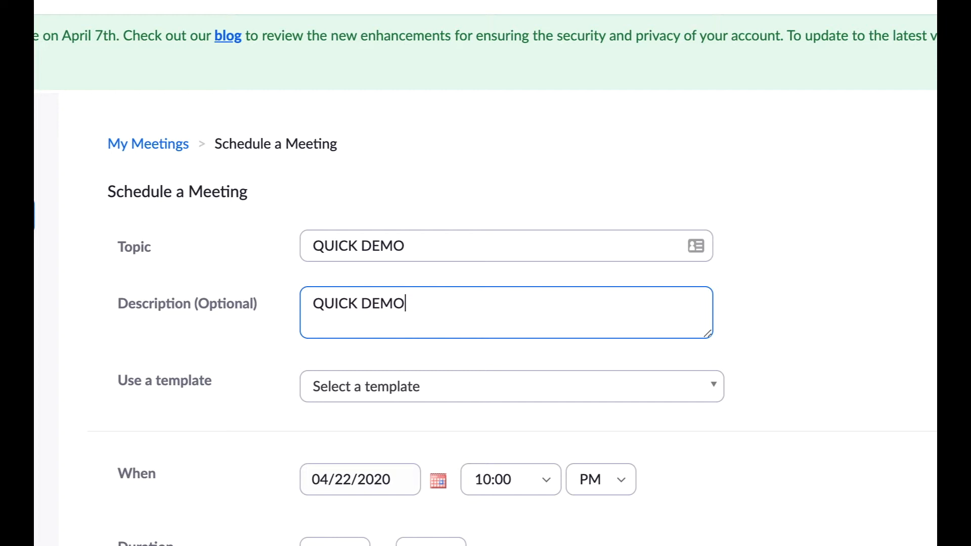
- Check which templates are available for the new meeting, leaving the template unselected
scroll(459, 392, "down", 3)
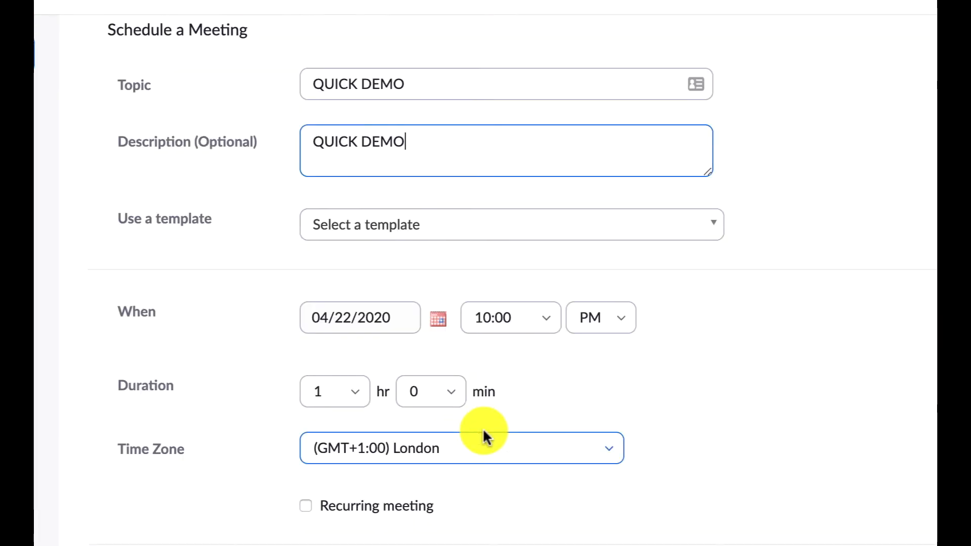
left_click(528, 226)
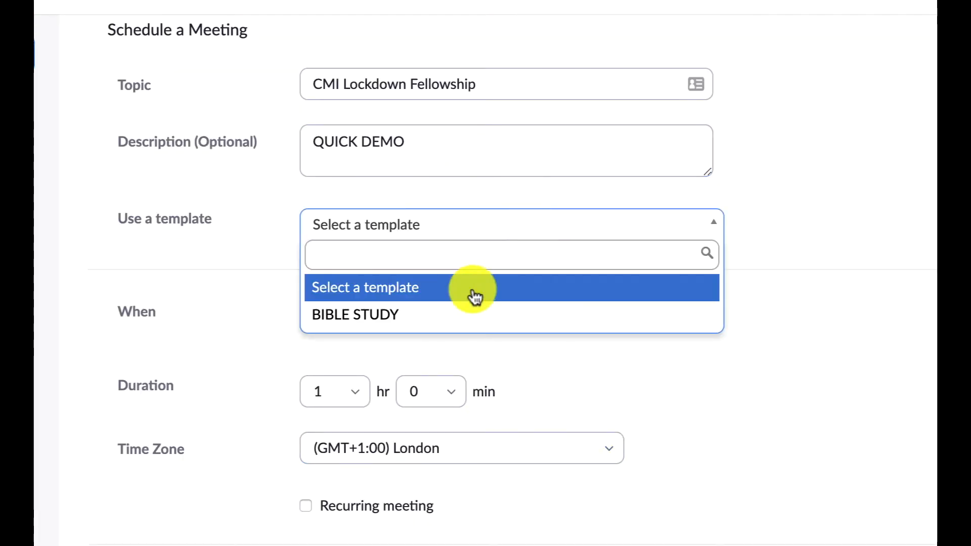
left_click(804, 259)
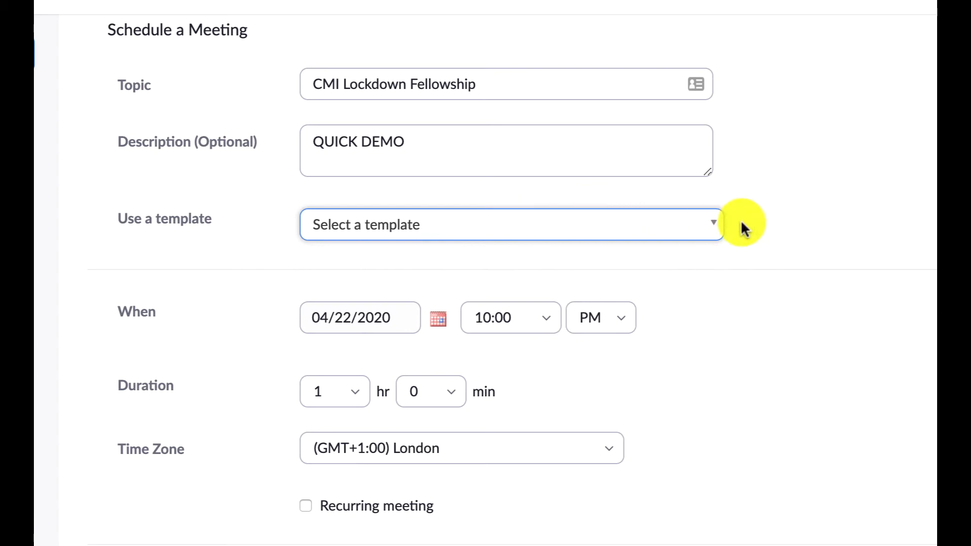
- Try to set the meeting's start time to the custom value 9:40 PM
scroll(799, 267, "down", 4)
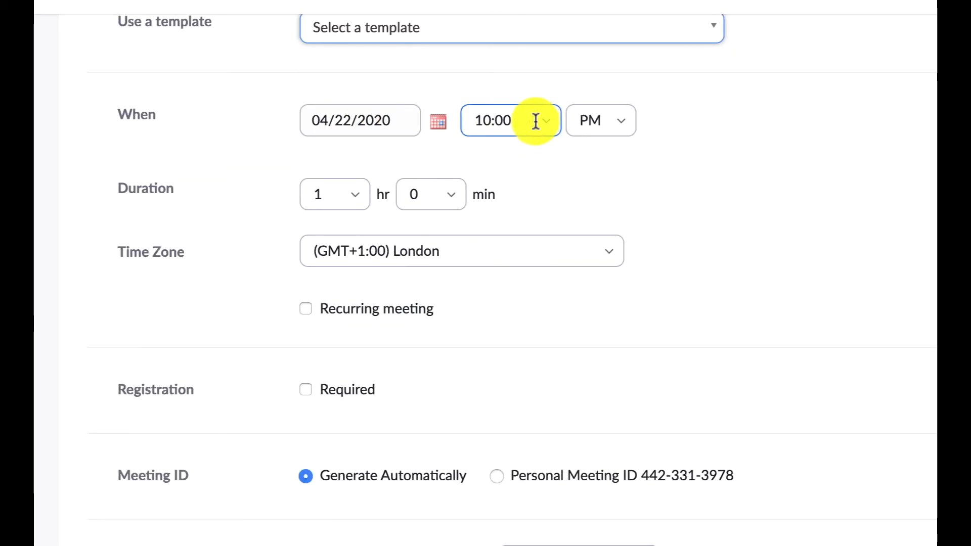
left_click(526, 119)
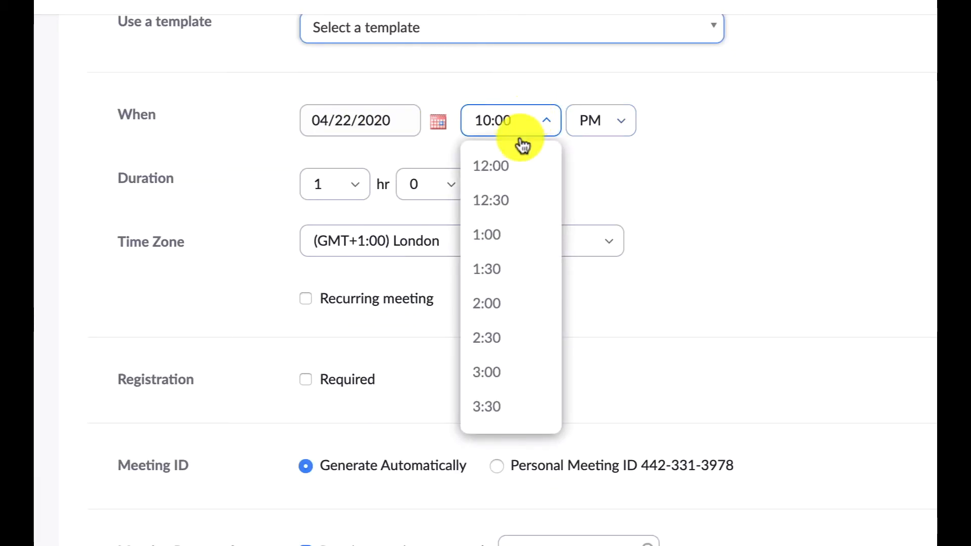
scroll(505, 202, "up", 1)
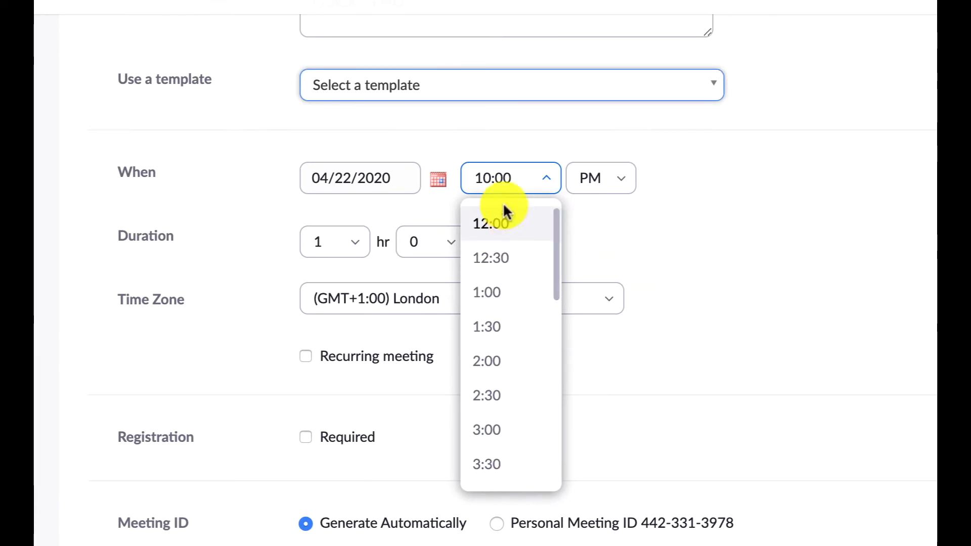
type("9:00")
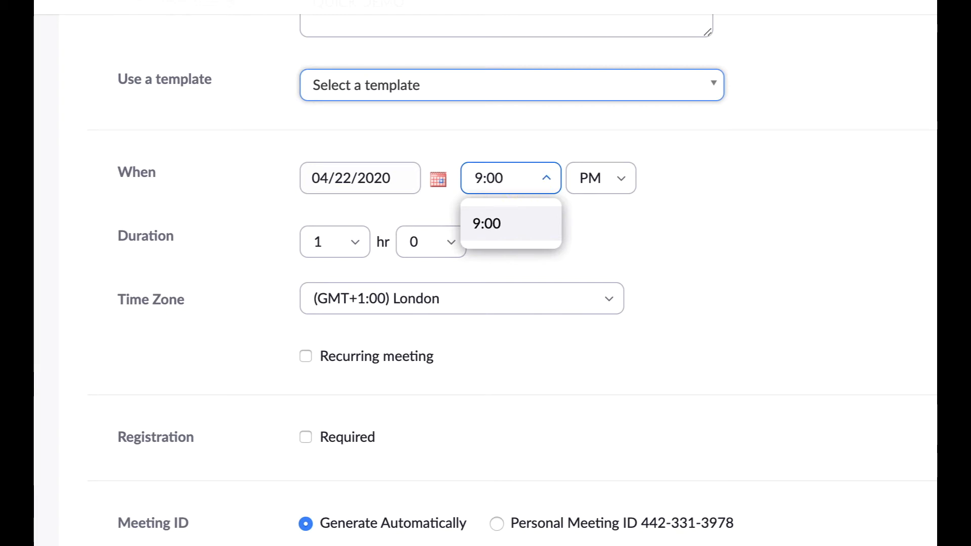
key("BackSpace")
key("BackSpace")
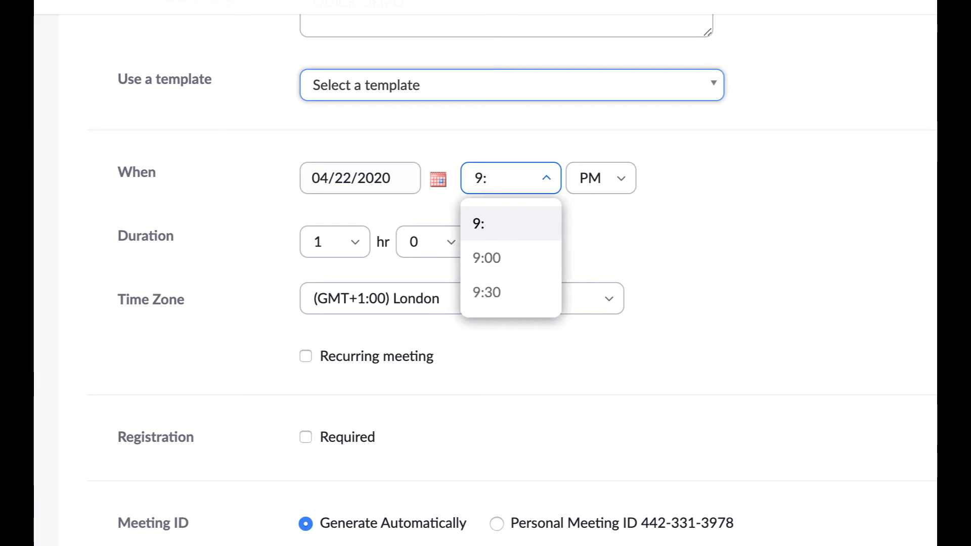
type("40")
left_click(684, 206)
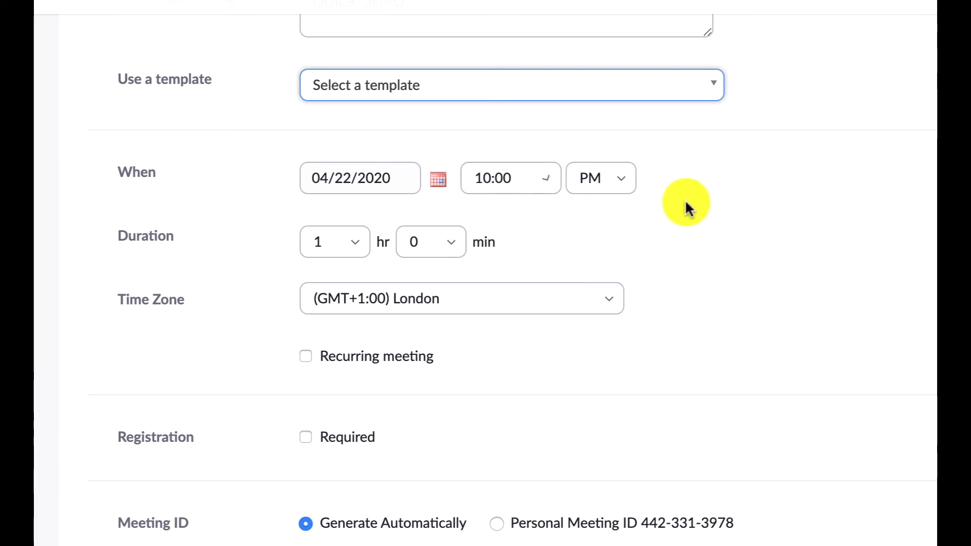
- Set the meeting's duration to 20 hours
left_click(336, 243)
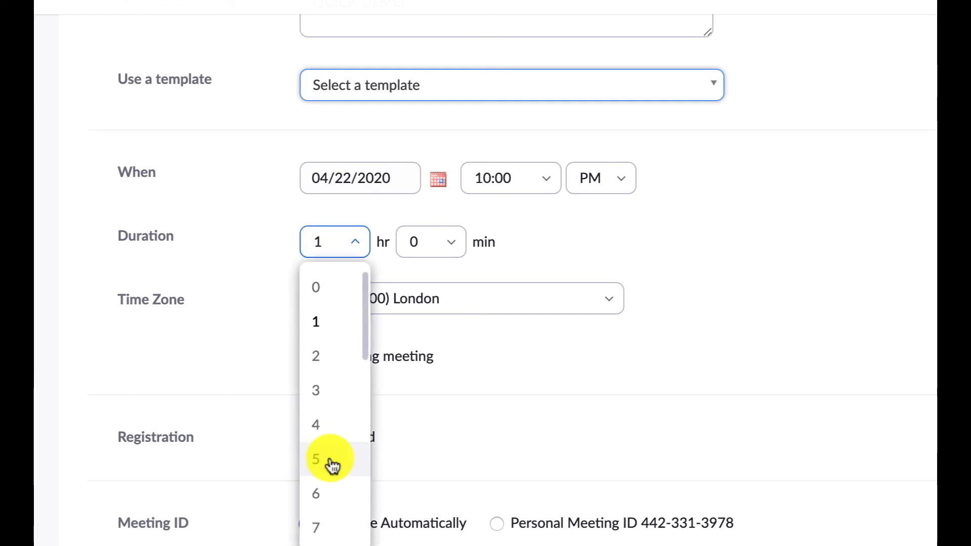
scroll(326, 505, "down", 6)
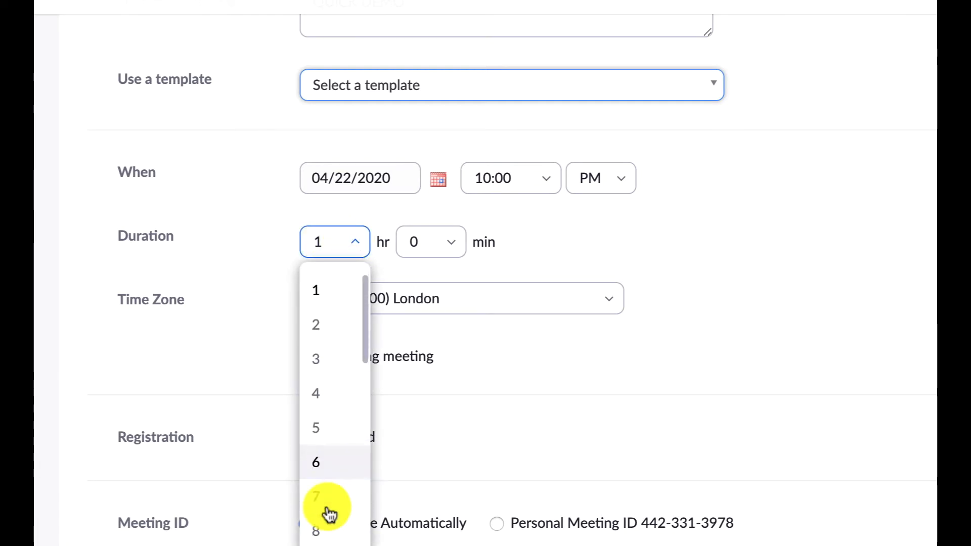
left_click(325, 373)
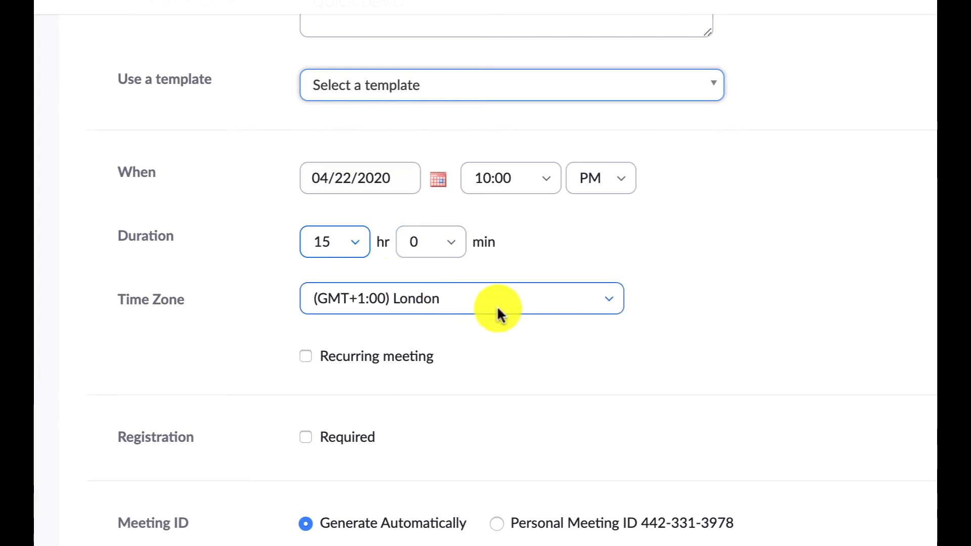
left_click(347, 235)
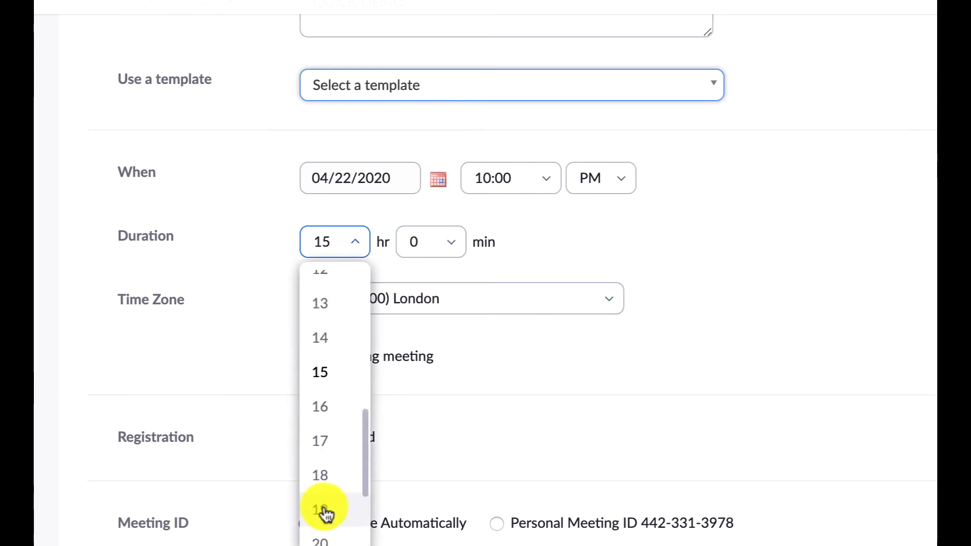
left_click(325, 525)
- Replace the required meeting password with a new, shorter one
scroll(689, 313, "down", 3)
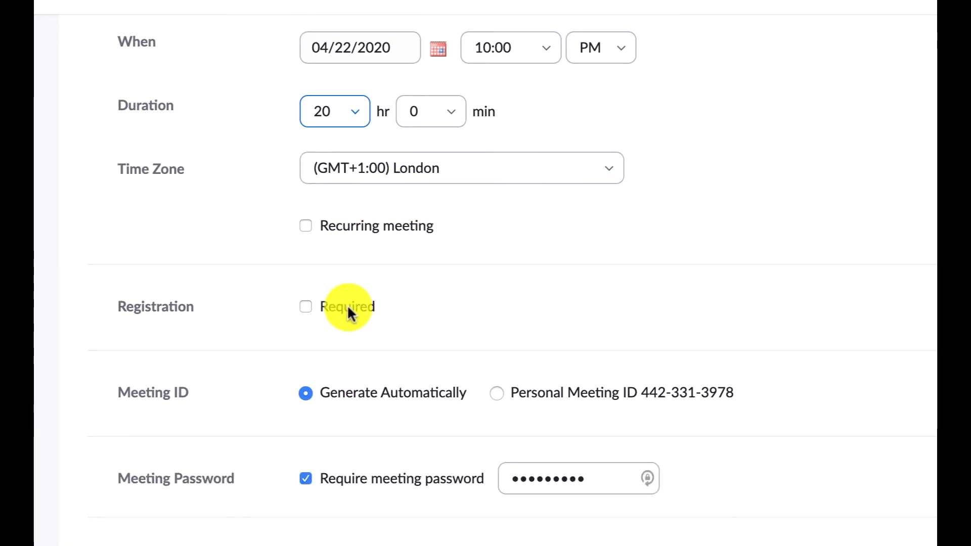
scroll(391, 311, "down", 4)
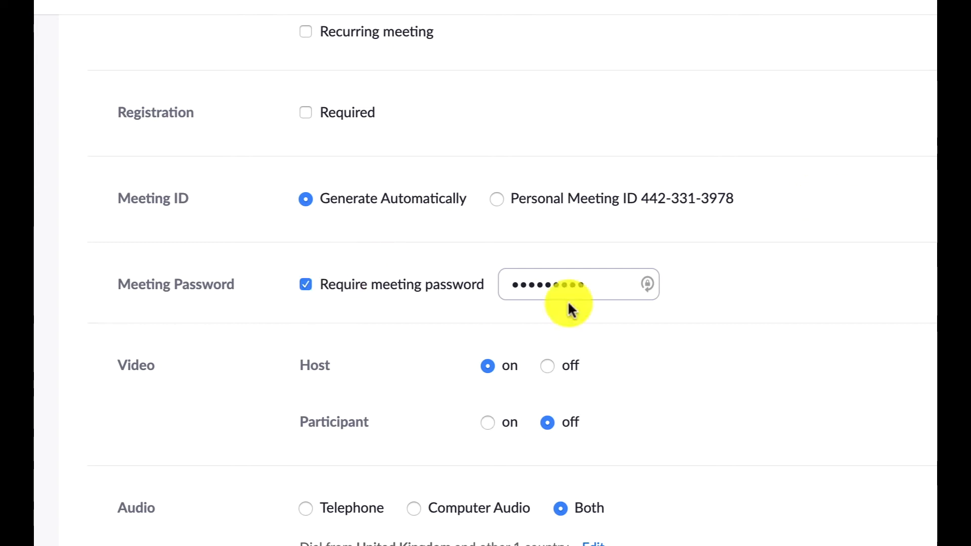
left_click(589, 284)
key("BackSpace")
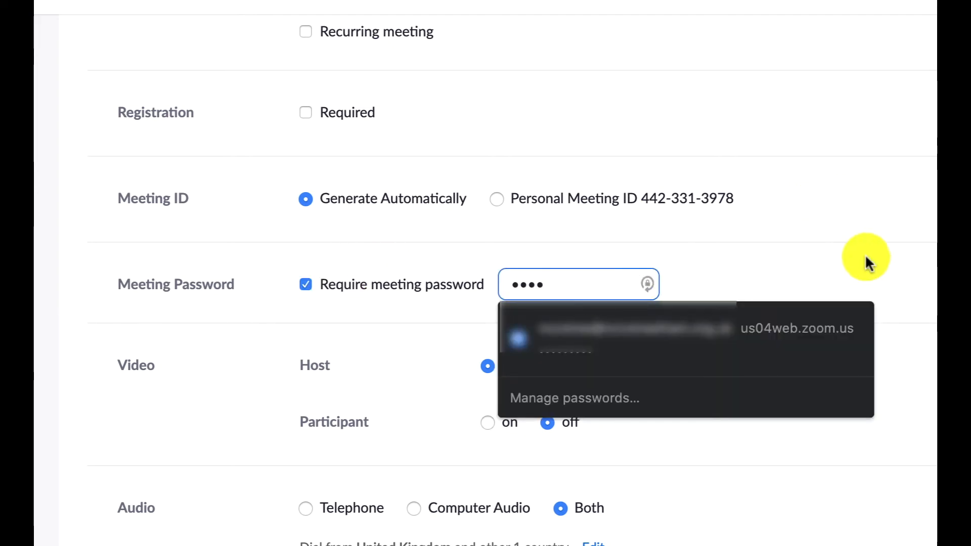
left_click(878, 256)
- Enable Breakout Room pre-assign in the meeting options and save the scheduled meeting
scroll(468, 387, "down", 2)
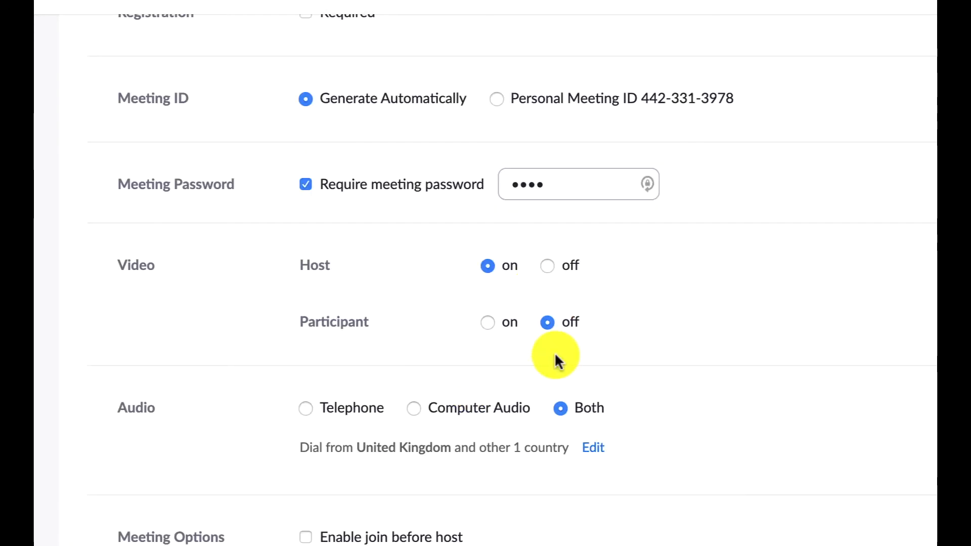
scroll(595, 428, "down", 10)
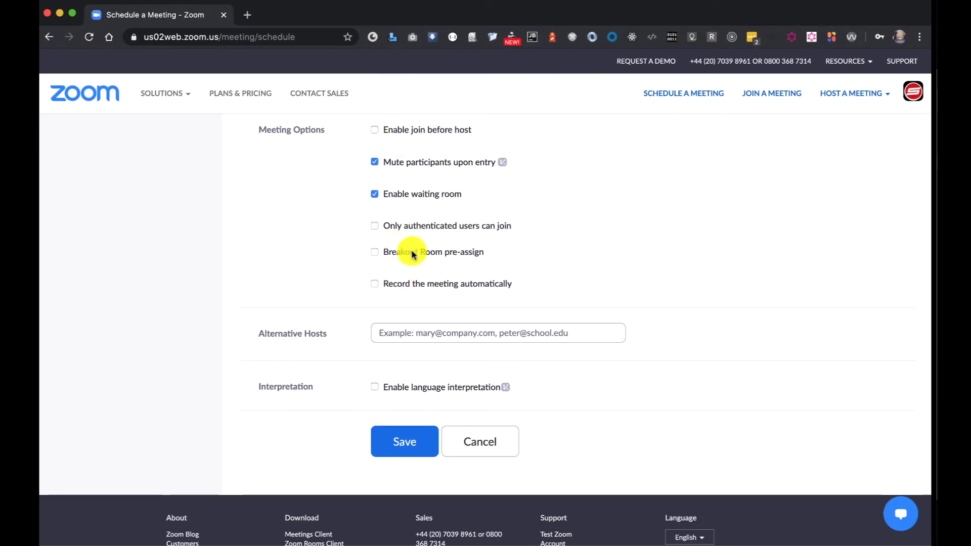
left_click(420, 250)
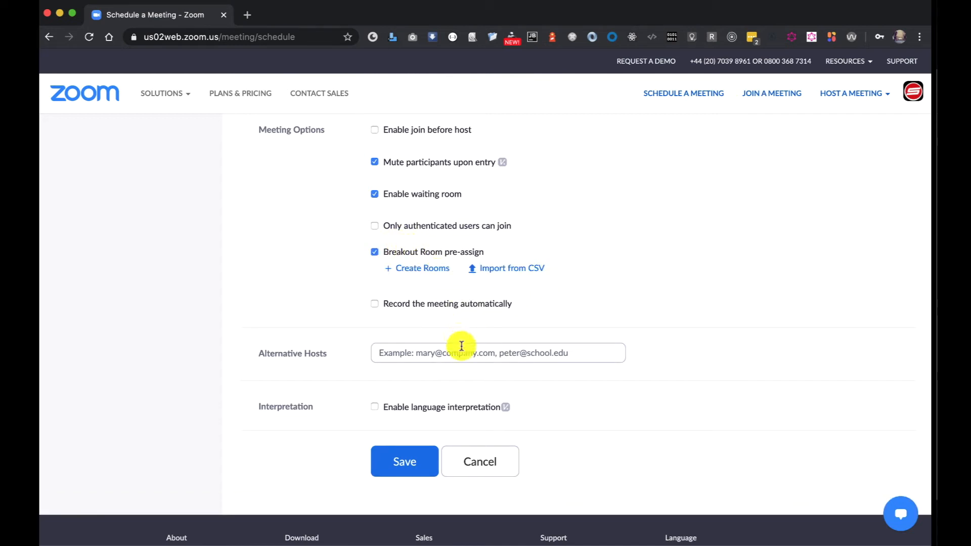
left_click(409, 466)
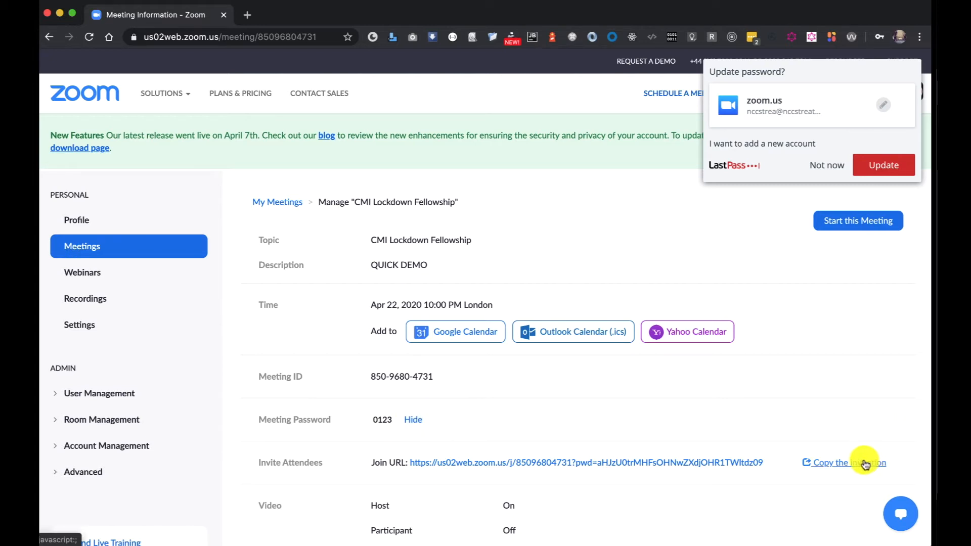
- Decline the password manager's update and review the meeting invitation from its opening line through the password line
left_click(827, 164)
scroll(831, 303, "down", 2)
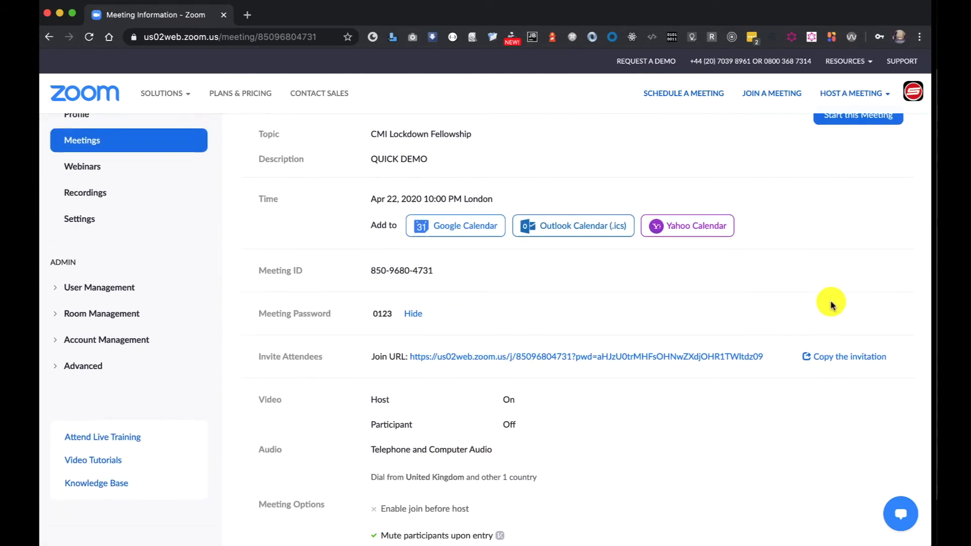
scroll(834, 323, "down", 1)
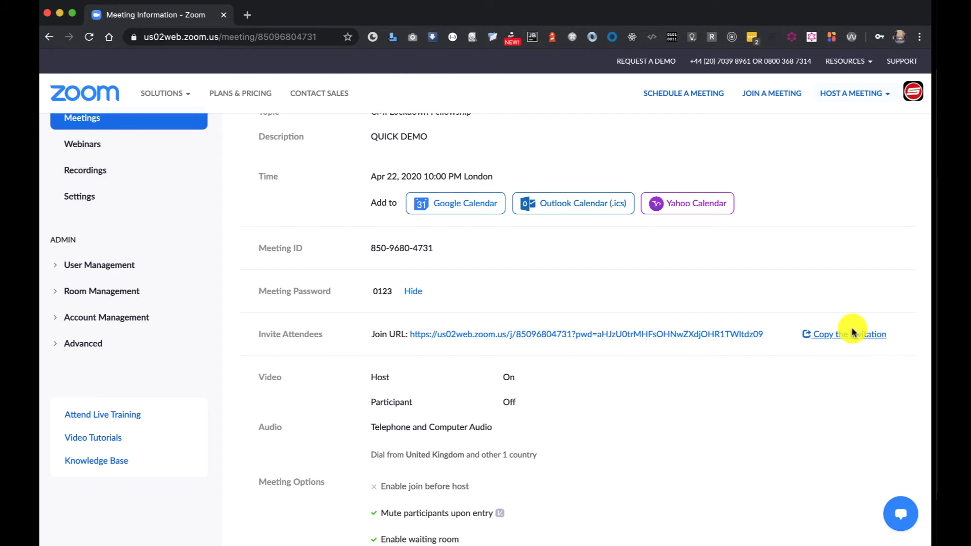
left_click(850, 332)
left_click_drag(202, 143, 448, 333)
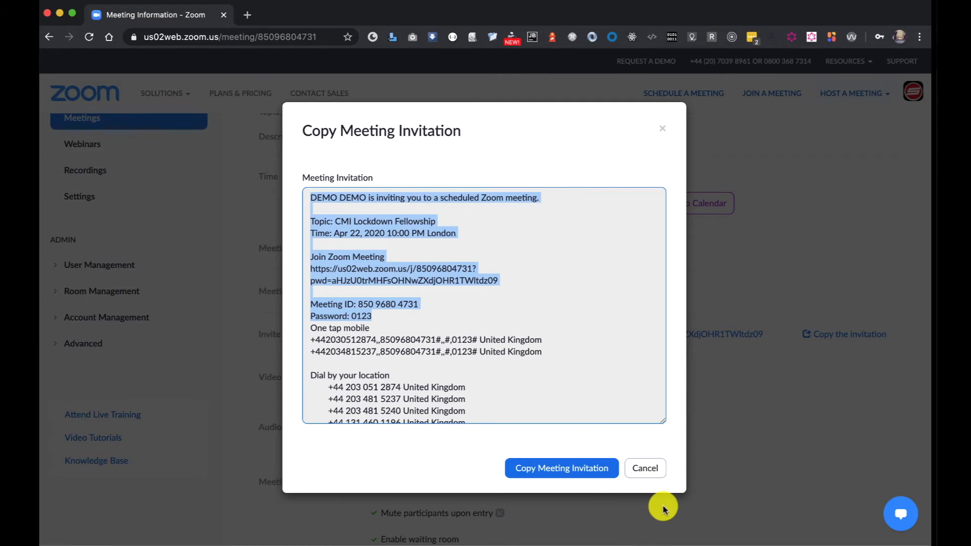
left_click(640, 467)
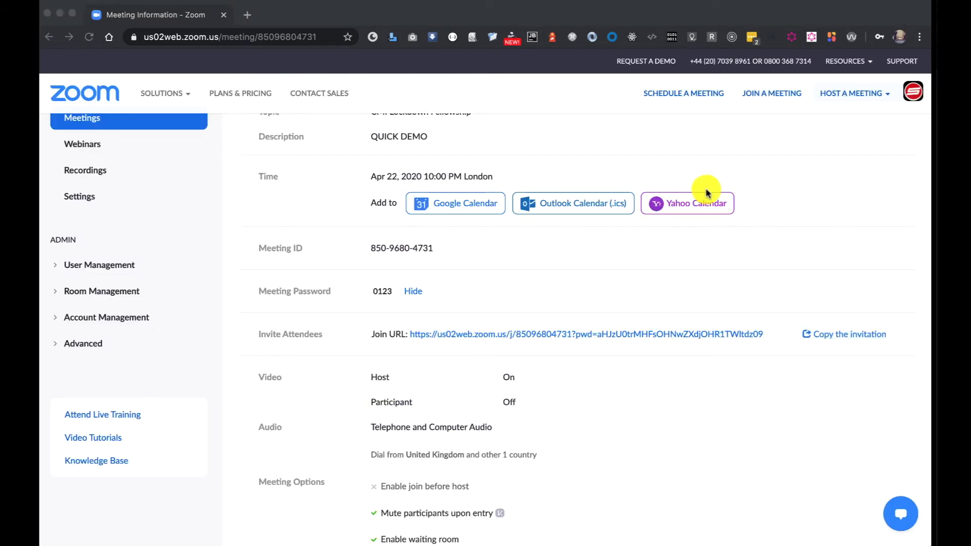
- Start the scheduled meeting in the Zoom desktop app and join with computer audio
scroll(777, 187, "up", 3)
scroll(777, 187, "down", 1)
left_click(845, 220)
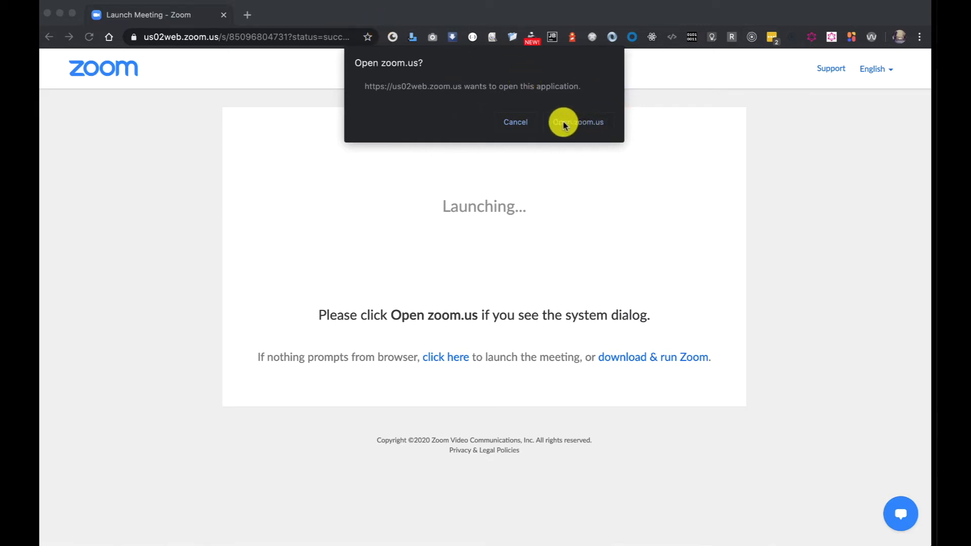
left_click(581, 123)
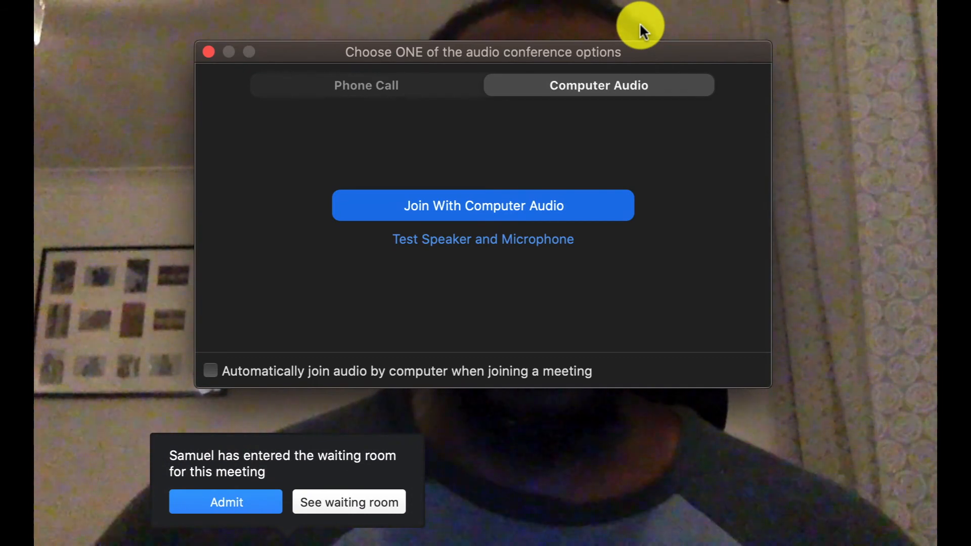
left_click(513, 202)
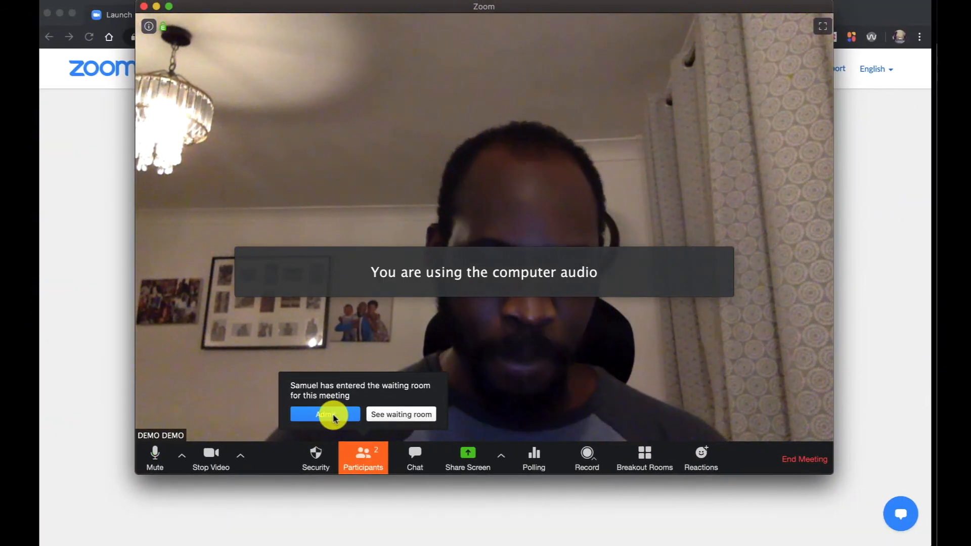
- Admit the guest from the waiting room and show the participants list in an enlarged meeting window
left_click(331, 413)
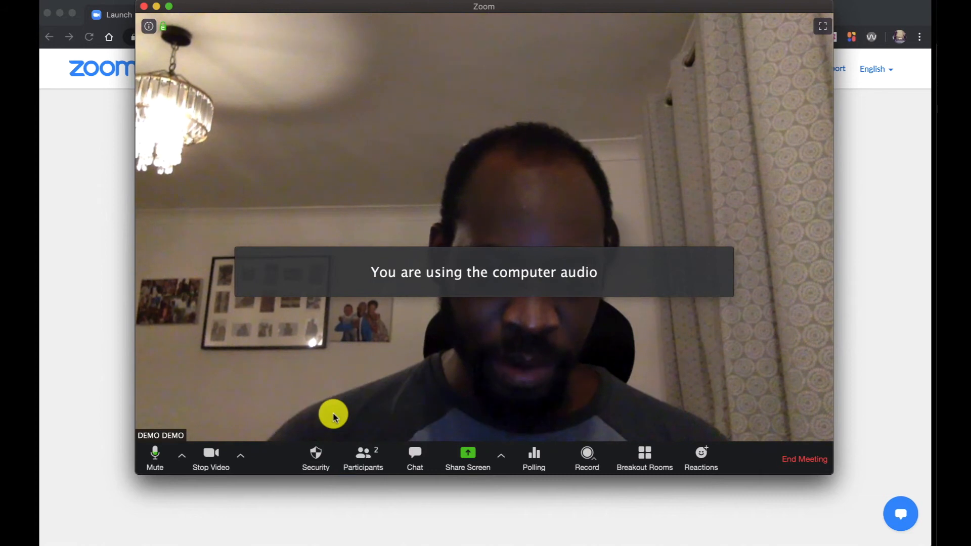
left_click(371, 452)
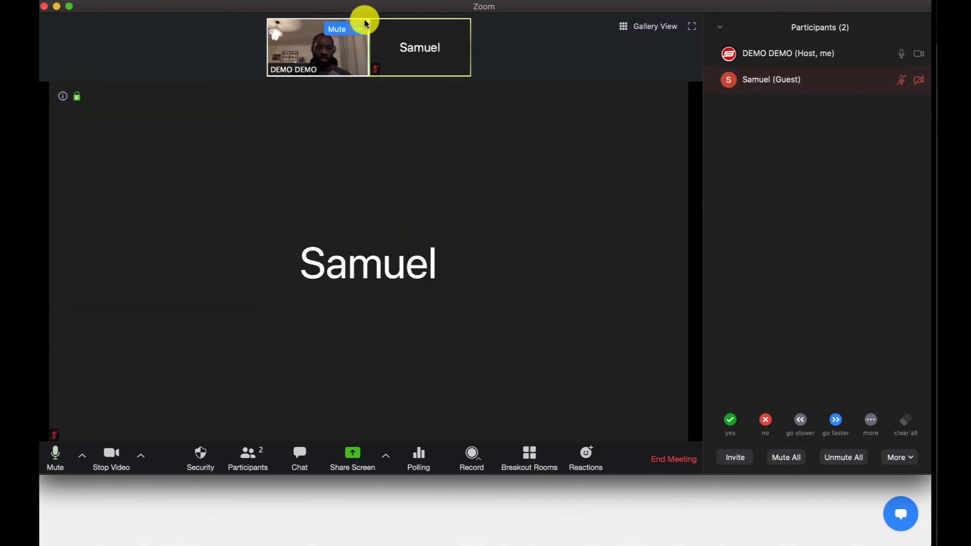
double_click(361, 9)
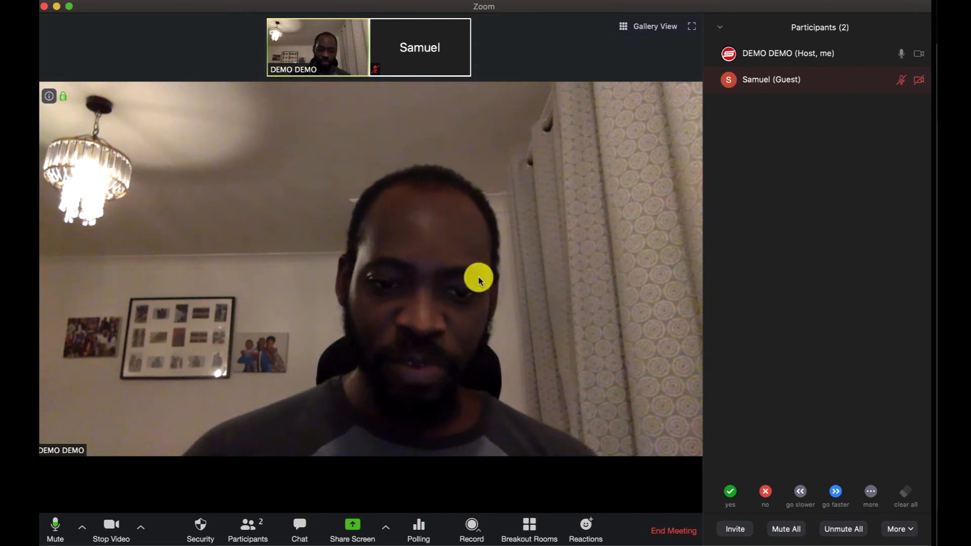
- Turn off the host's video and open the meeting's security options
left_click(110, 532)
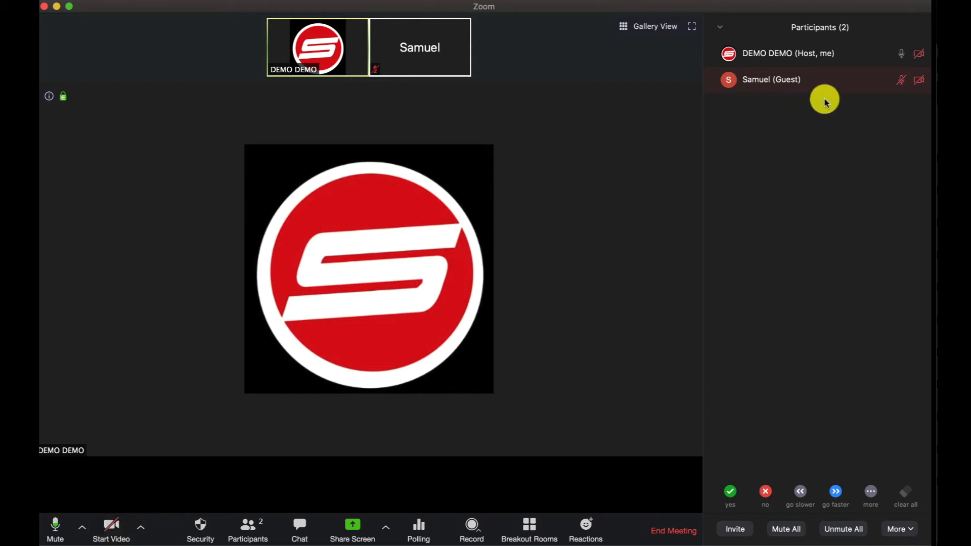
mouse_move(792, 85)
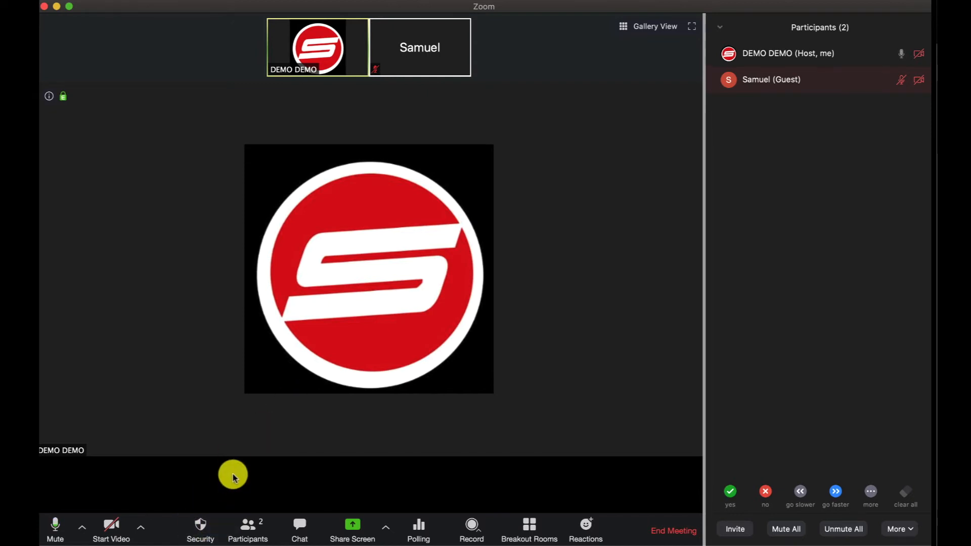
left_click(206, 526)
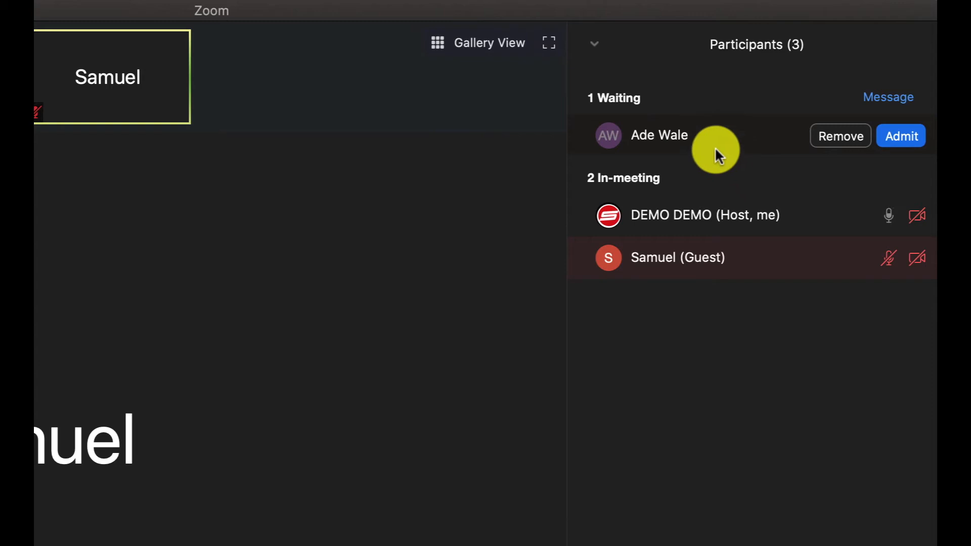
- Admit the second guest from the waiting room into the meeting
left_click(906, 137)
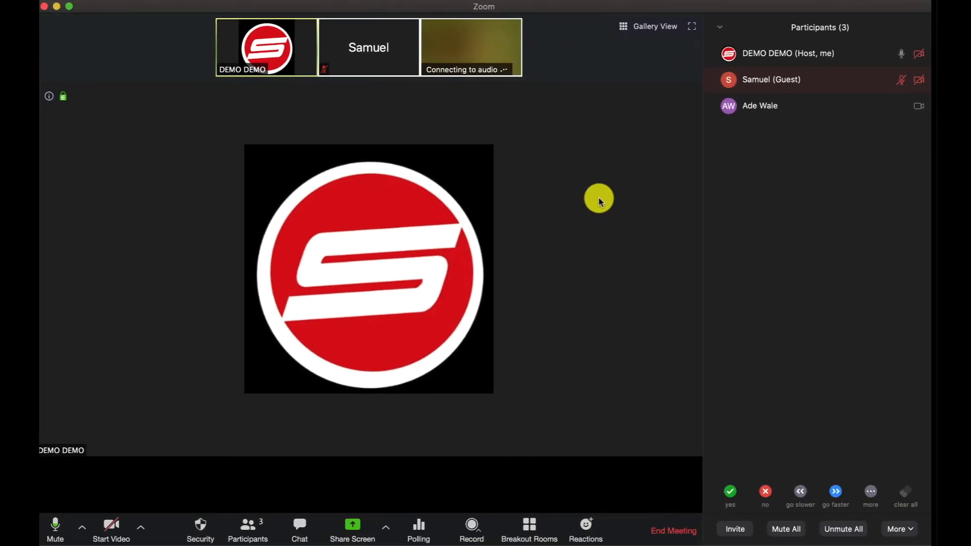
mouse_move(860, 113)
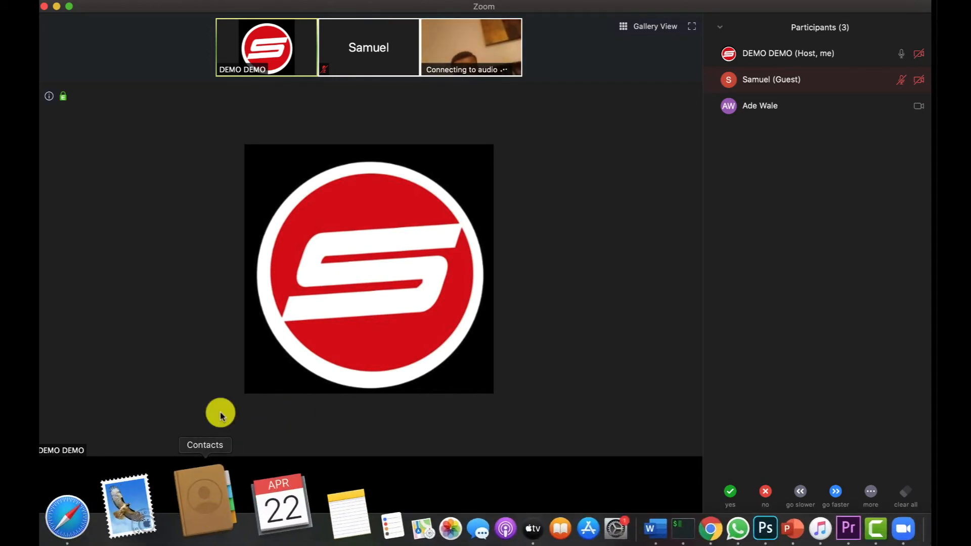
- Lock the meeting against new participants and unlock it again
left_click(202, 524)
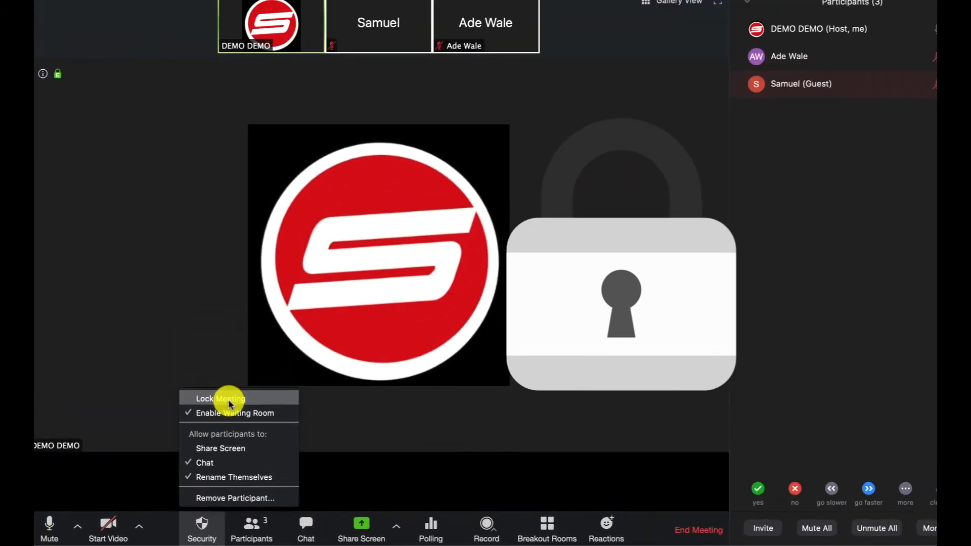
left_click(229, 403)
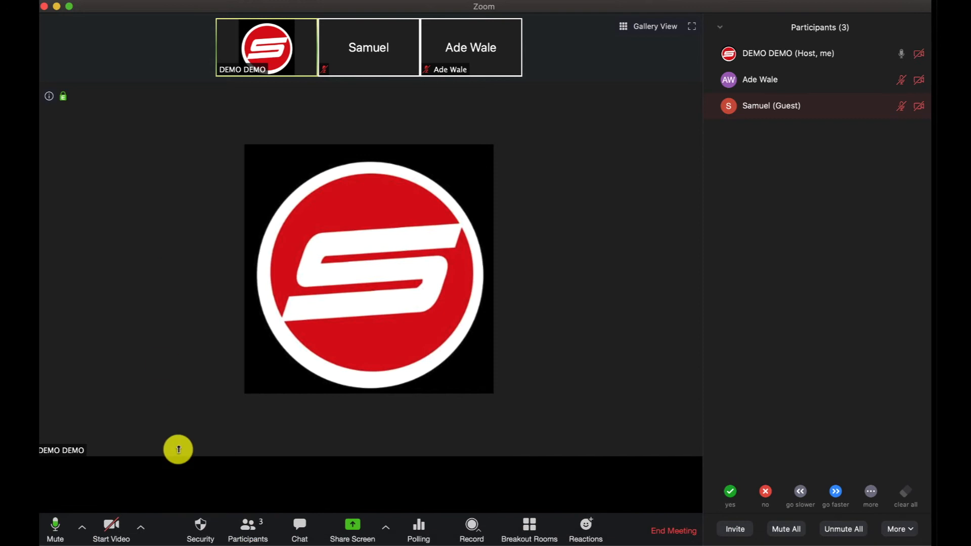
left_click(200, 523)
left_click(227, 405)
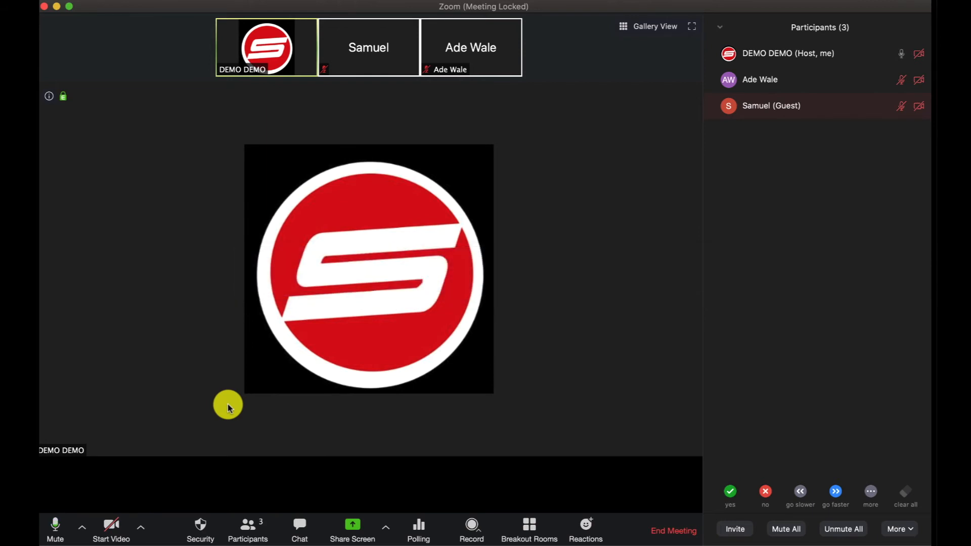
left_click(202, 529)
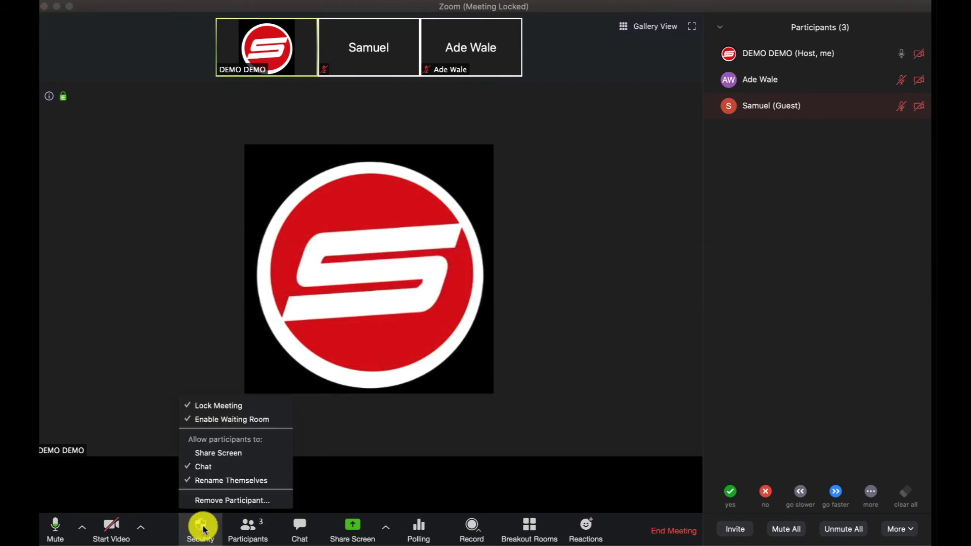
left_click(202, 406)
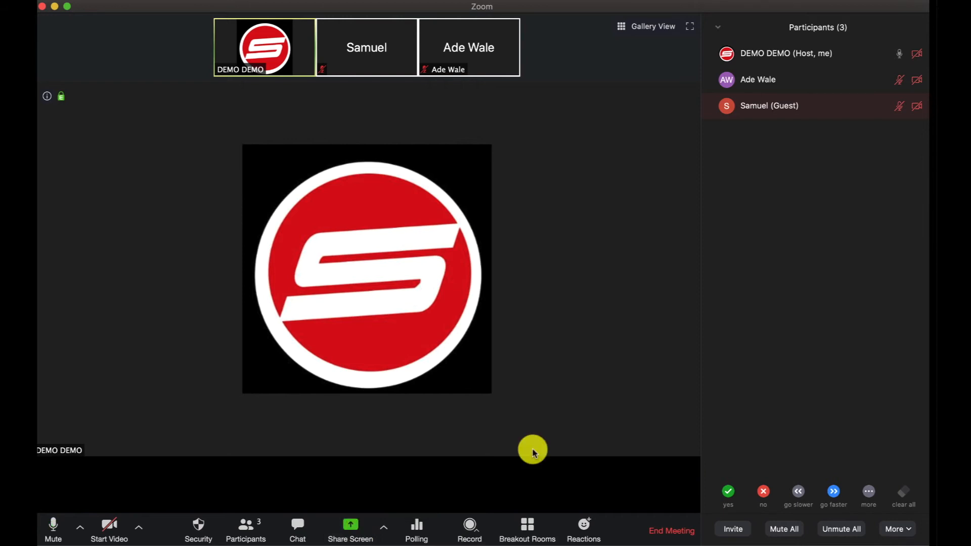
- Share the Google Chrome window with the meeting participants
left_click(361, 527)
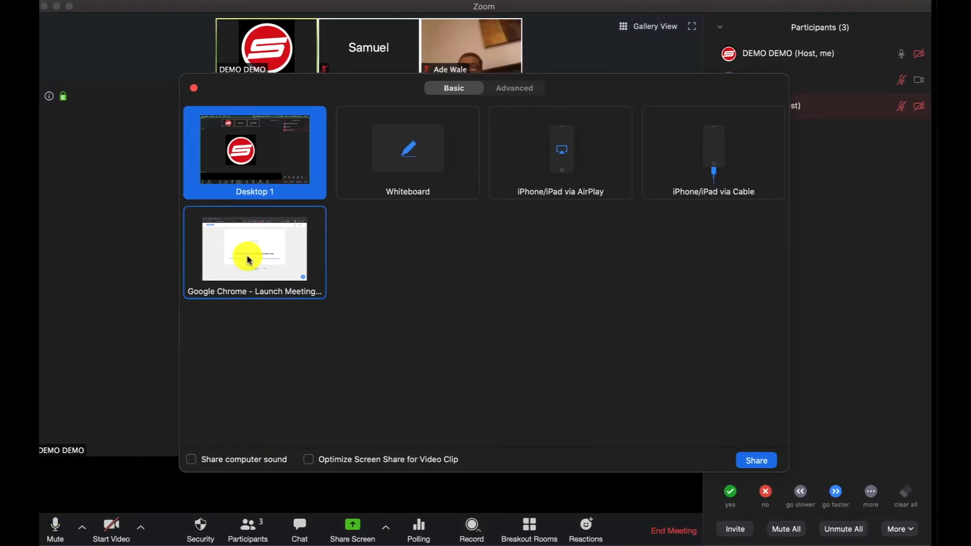
left_click(250, 260)
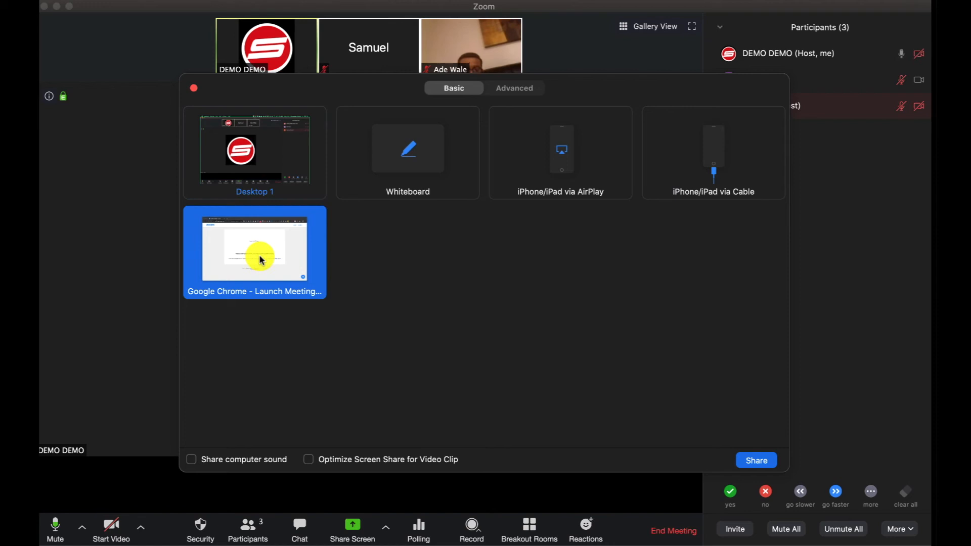
left_click(767, 456)
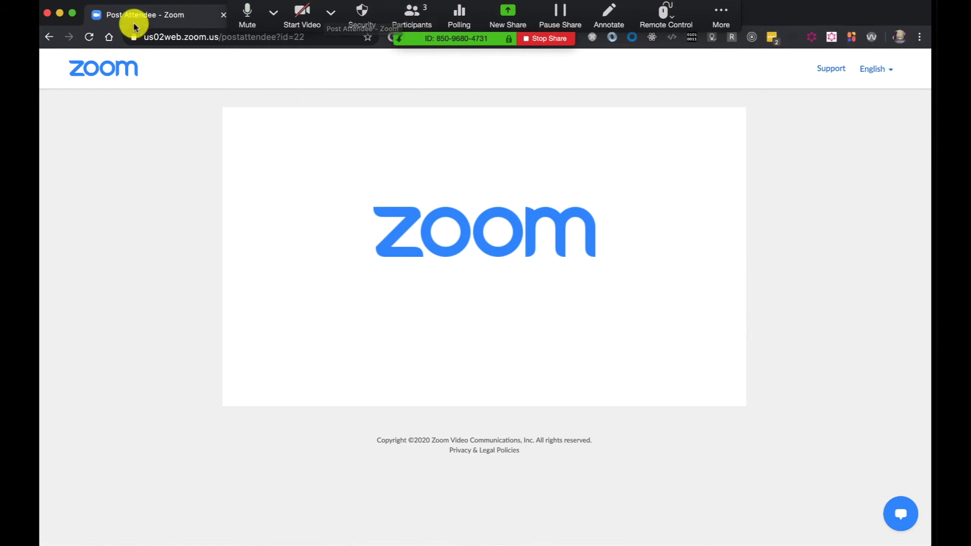
- Open the Google home page in the shared browser window and stop the screen share
left_click(218, 37)
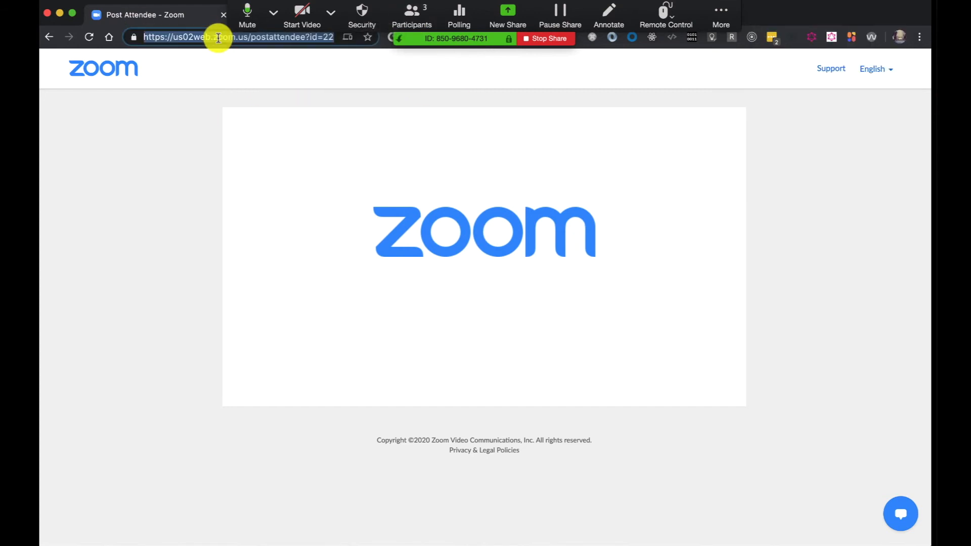
type("GOOG")
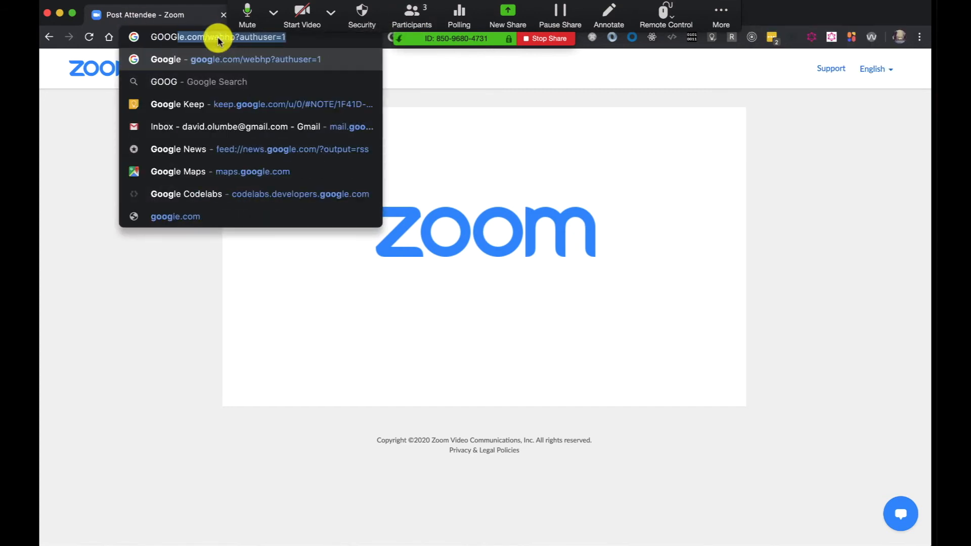
key("Return")
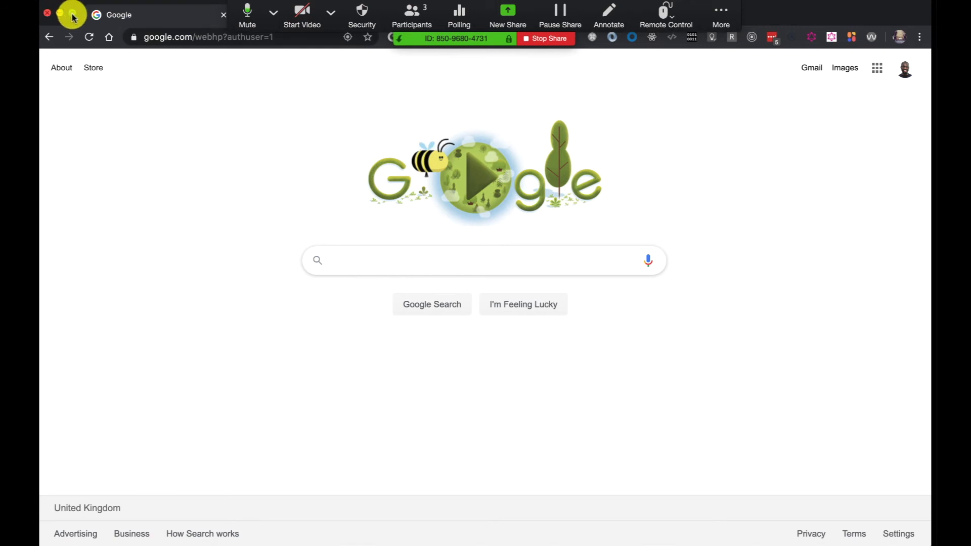
left_click(566, 40)
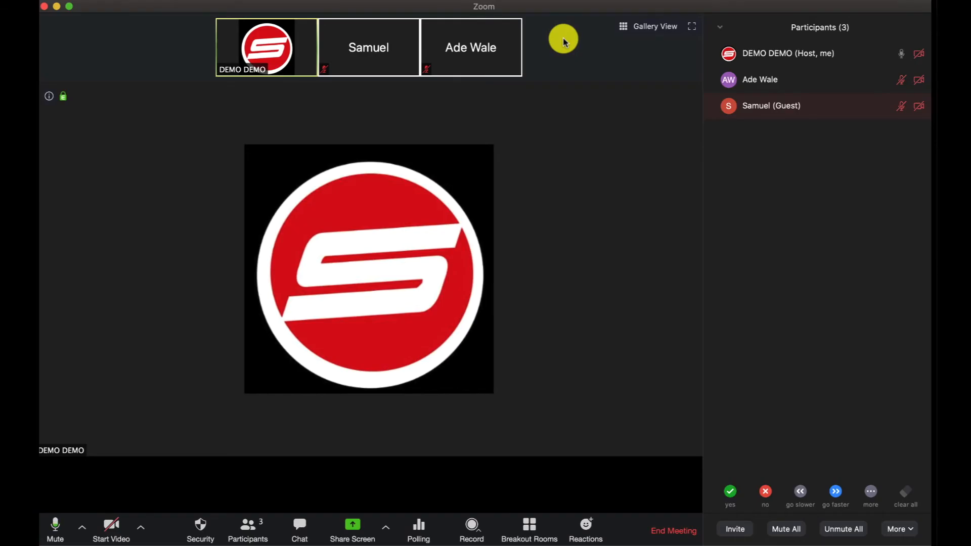
- Switch the meeting to gallery view and turn on the host's video
left_click(655, 26)
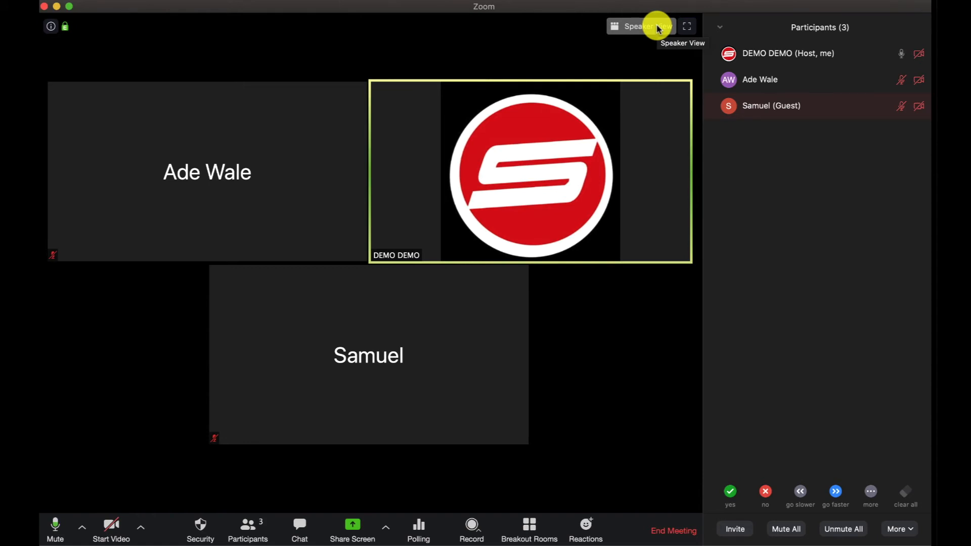
left_click(109, 532)
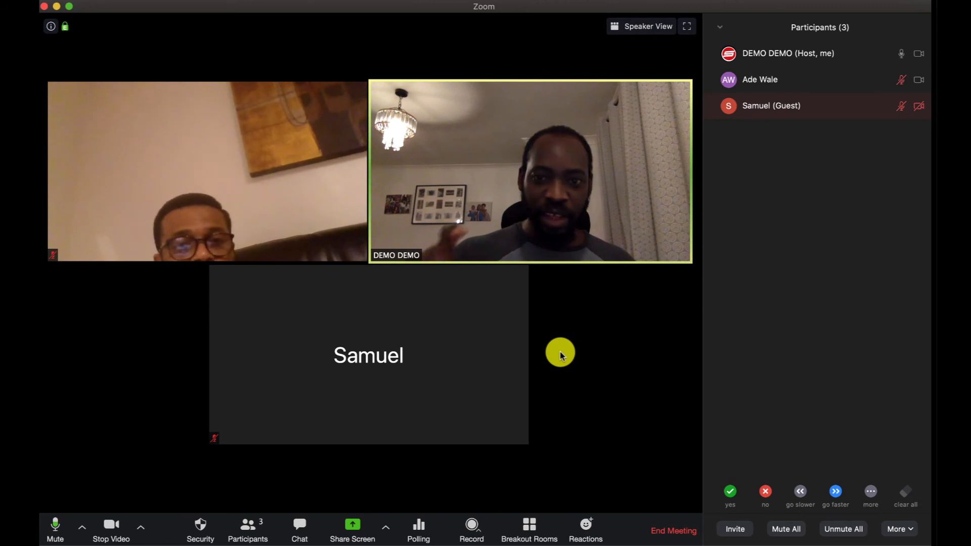
- Examine the options available on the host's video tile and on the other visible participant's video tile
right_click(599, 188)
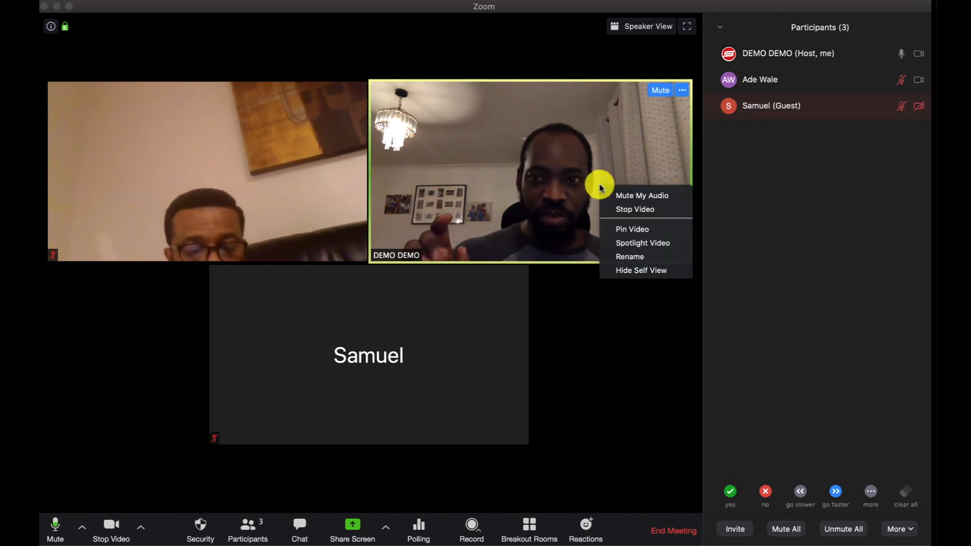
left_click(627, 319)
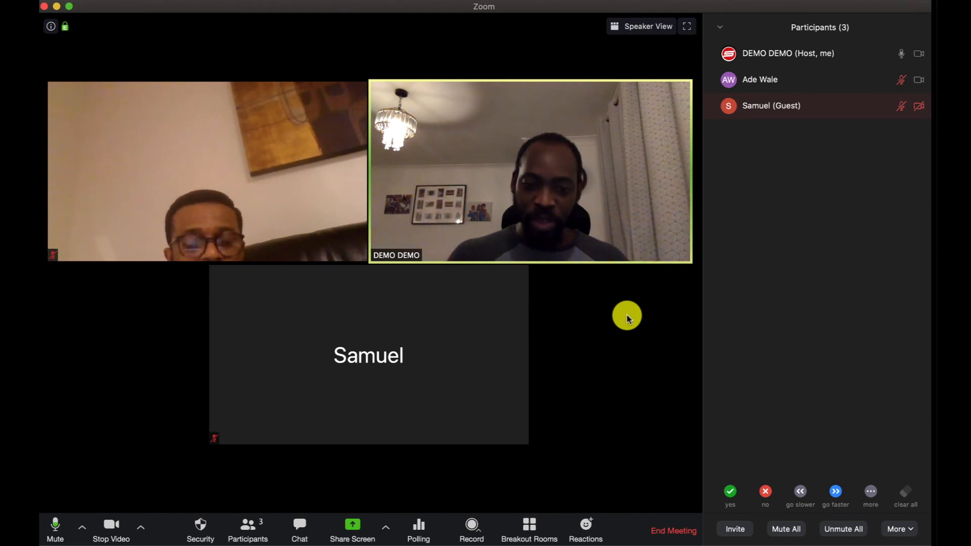
right_click(141, 147)
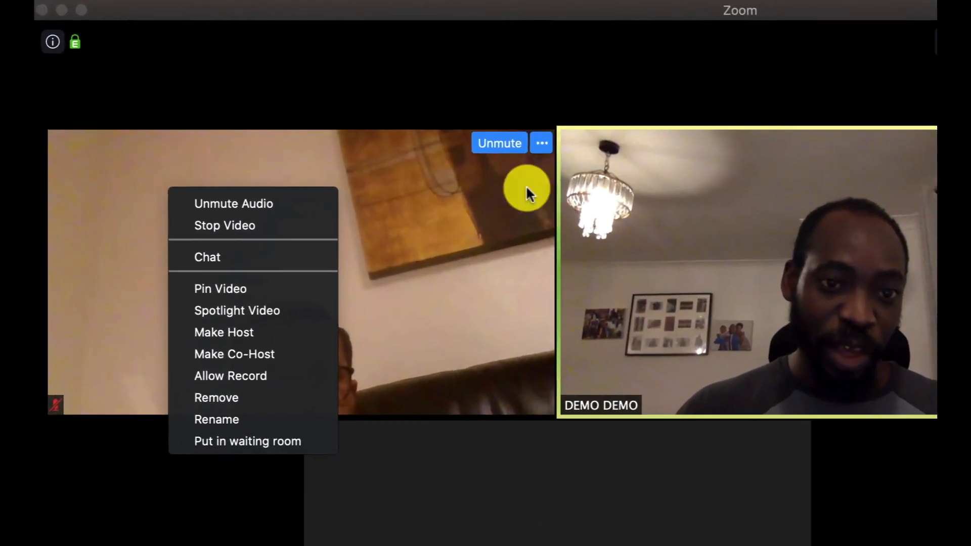
right_click(469, 209)
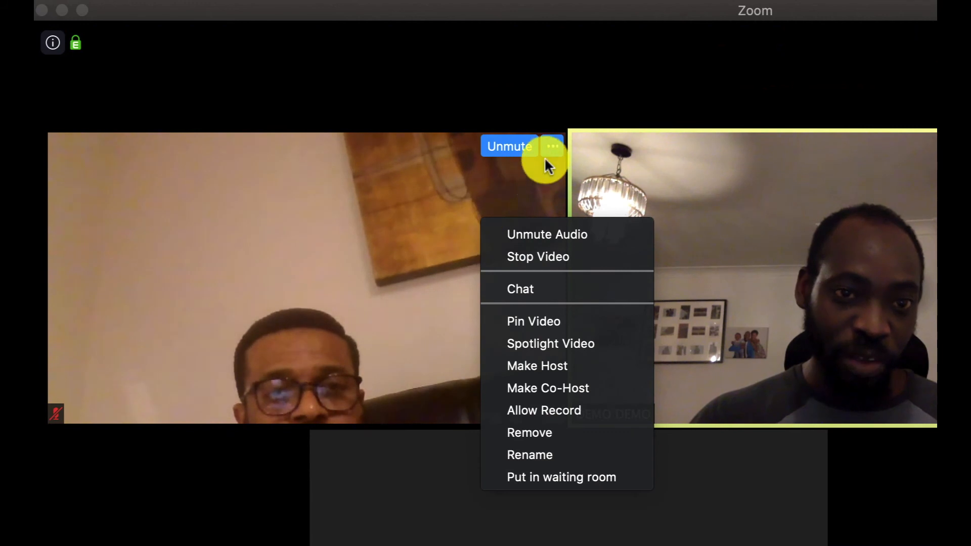
left_click(542, 143)
left_click(541, 143)
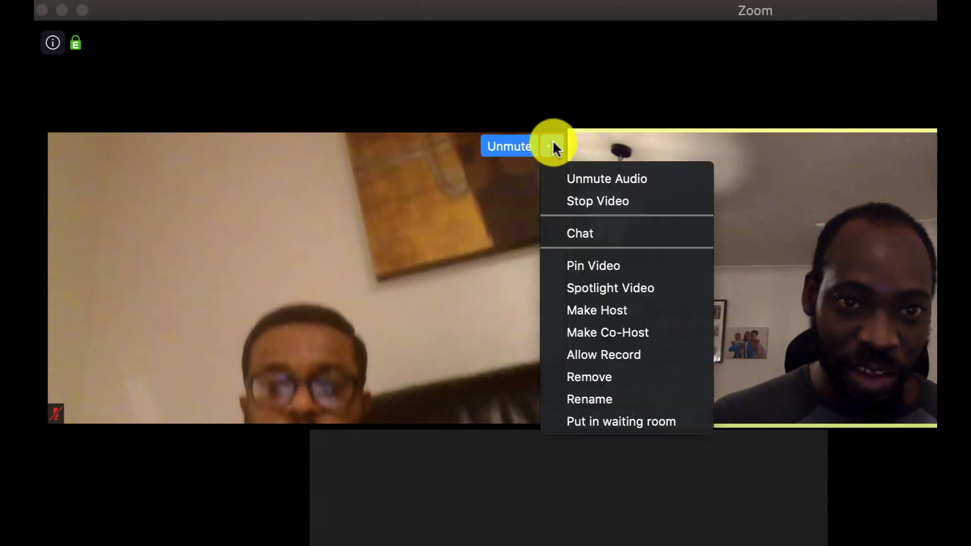
left_click(553, 141)
left_click(553, 142)
left_click(553, 142)
- Spotlight the second guest's video for everyone and cancel the spotlight again
left_click(553, 142)
left_click(553, 142)
left_click(553, 141)
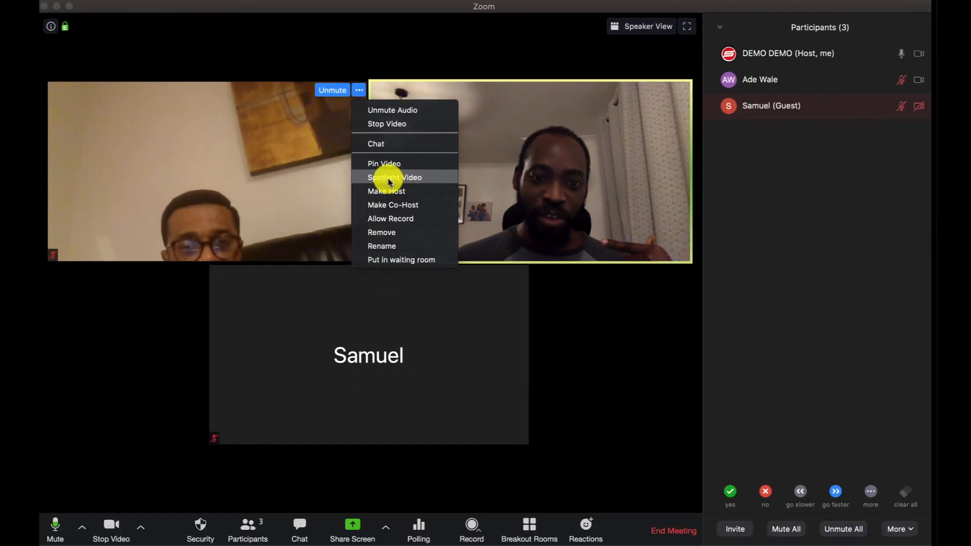
left_click(389, 178)
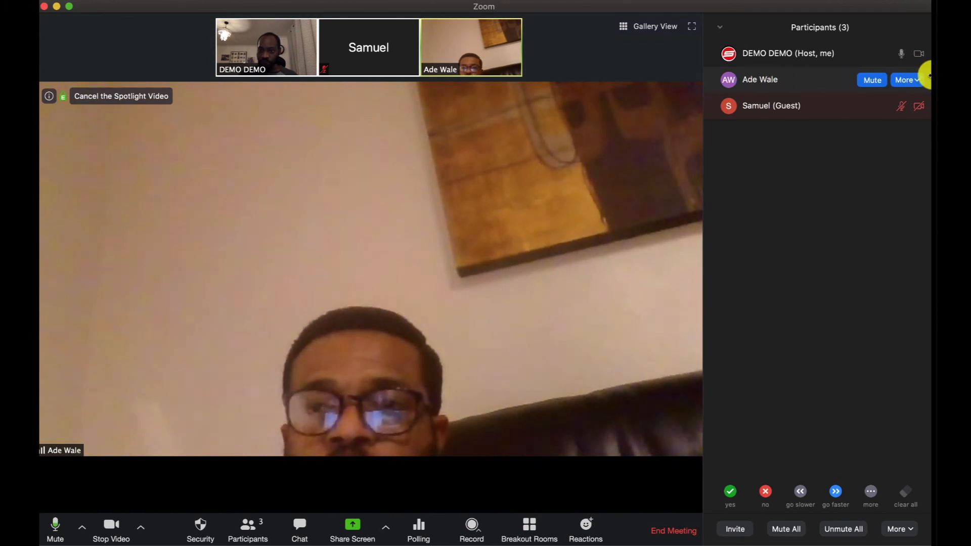
left_click(917, 81)
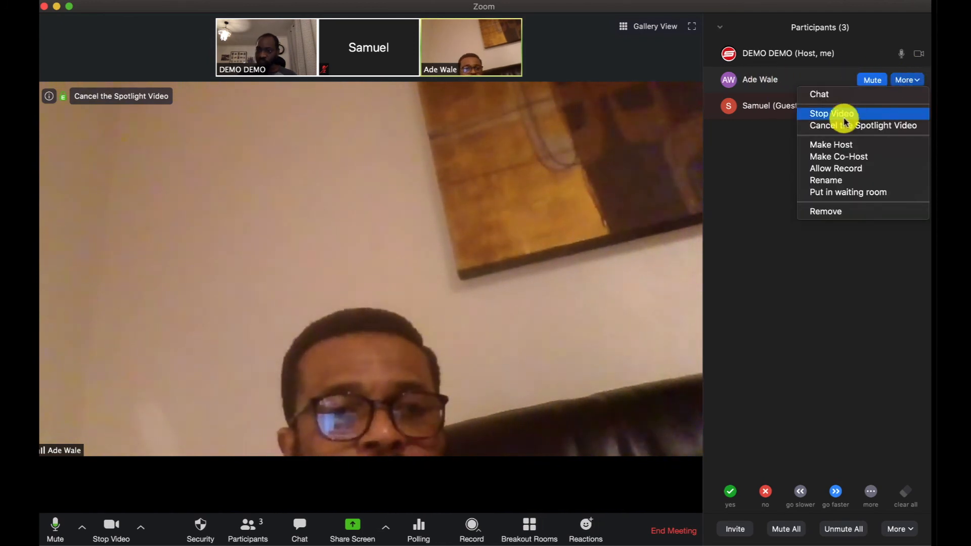
left_click(864, 126)
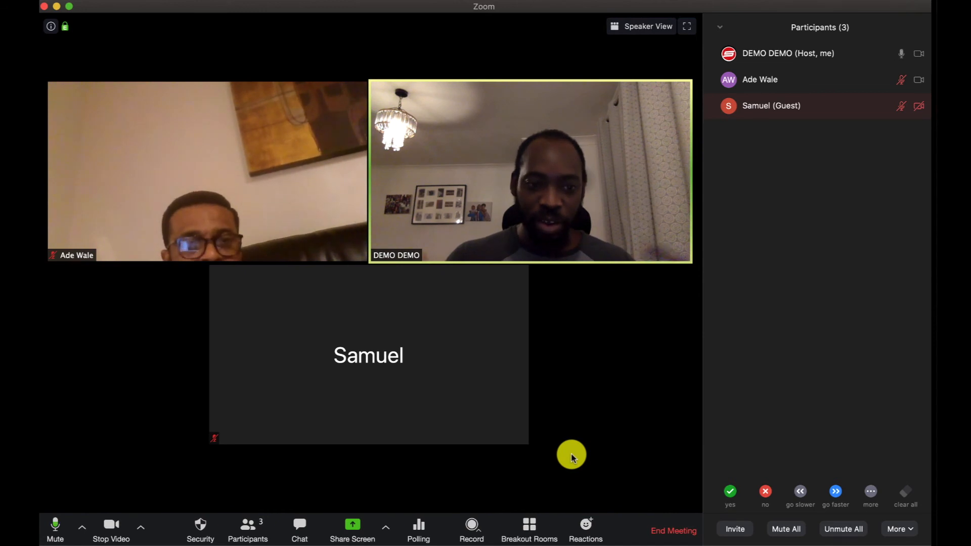
- Create 2 breakout rooms with participants assigned automatically, and close the room list without opening the rooms
left_click(536, 540)
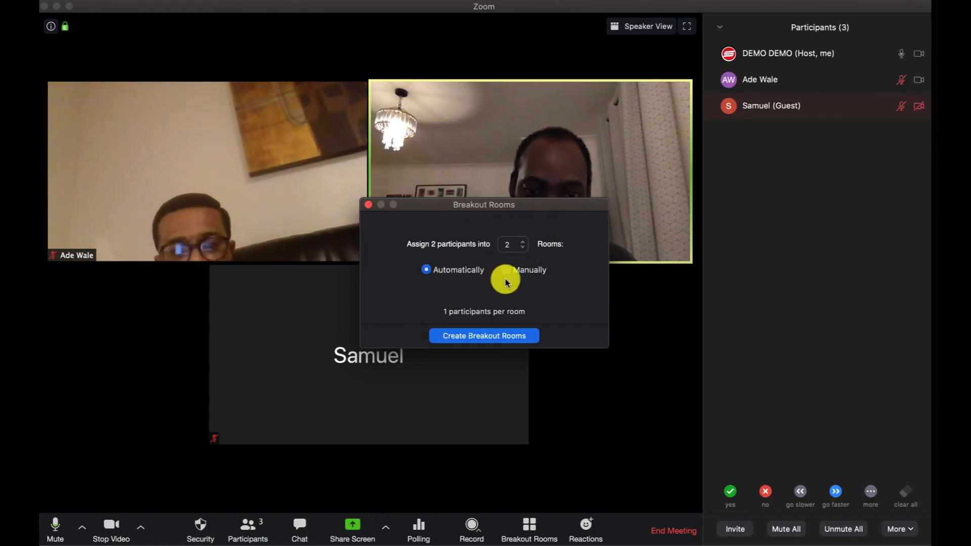
left_click(497, 340)
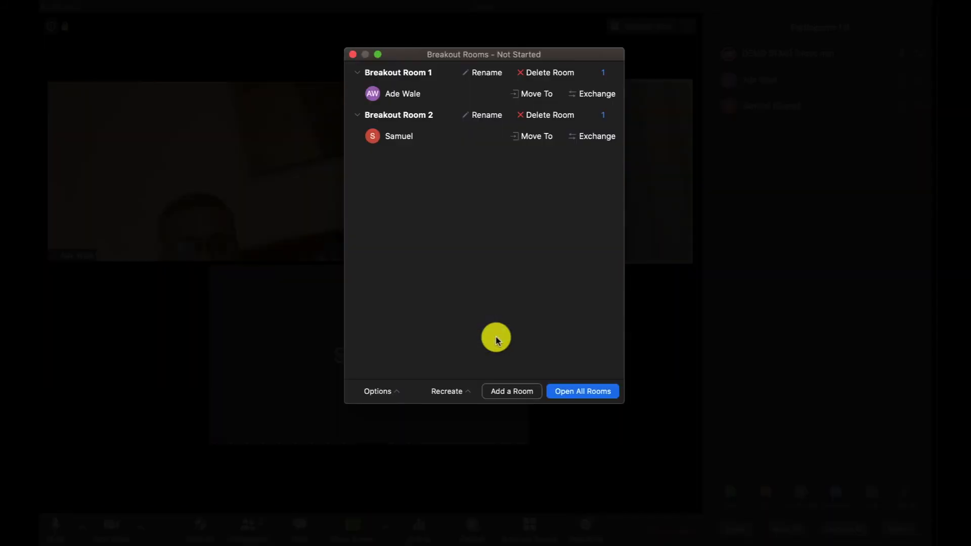
left_click_drag(412, 55, 468, 93)
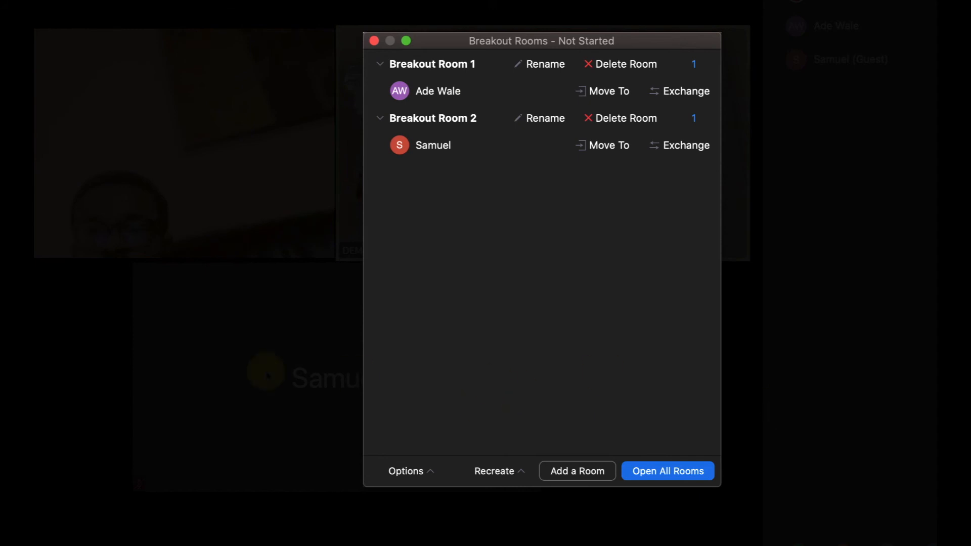
left_click(385, 47)
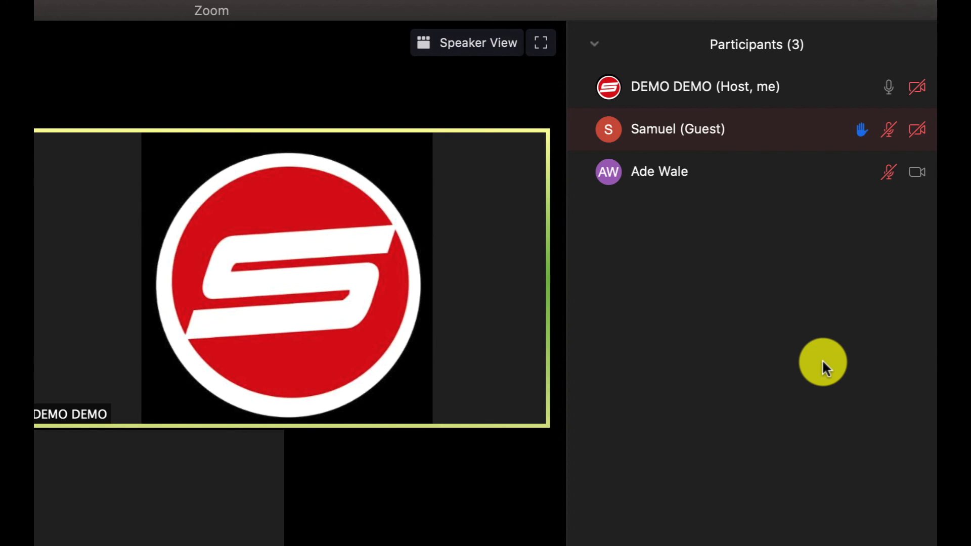
- Lower the raised hand of the guest in the participants list
mouse_move(840, 135)
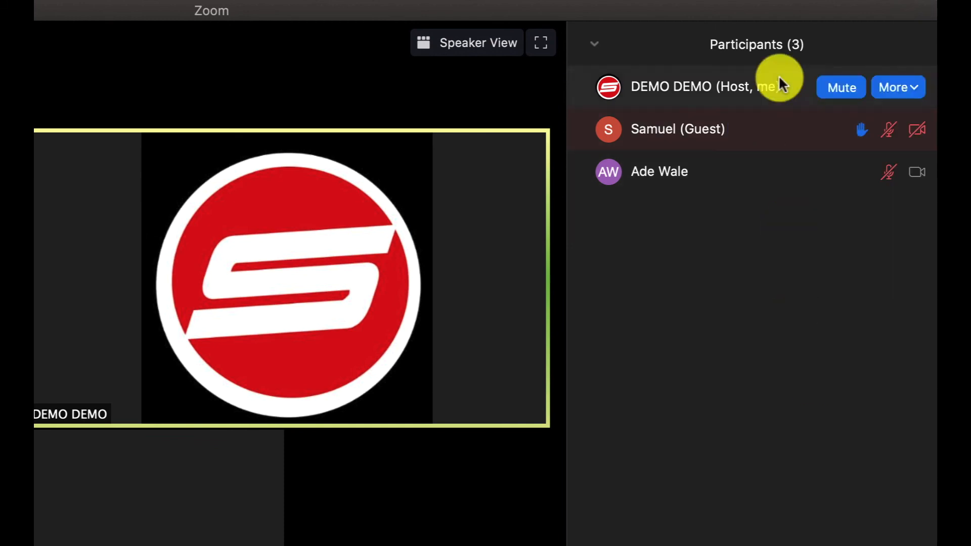
left_click(778, 129)
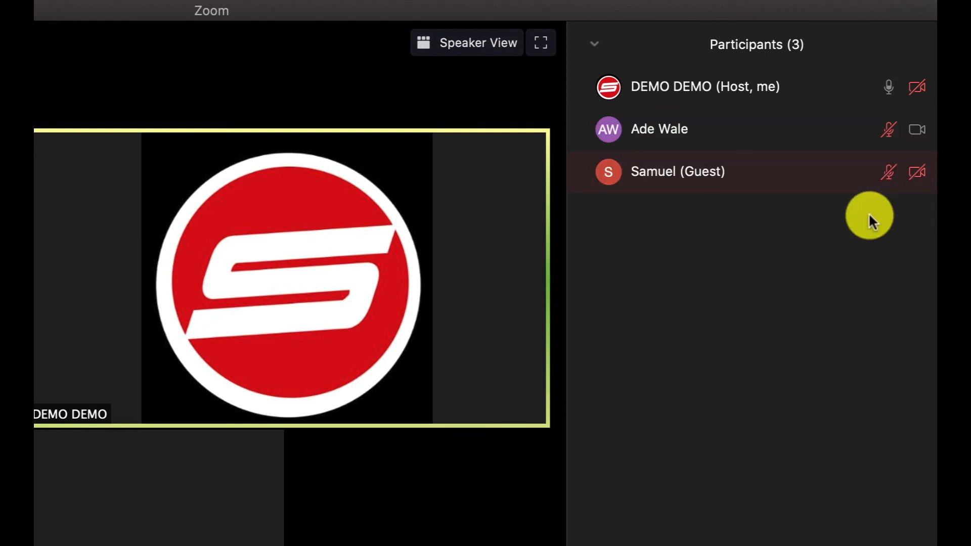
mouse_move(865, 155)
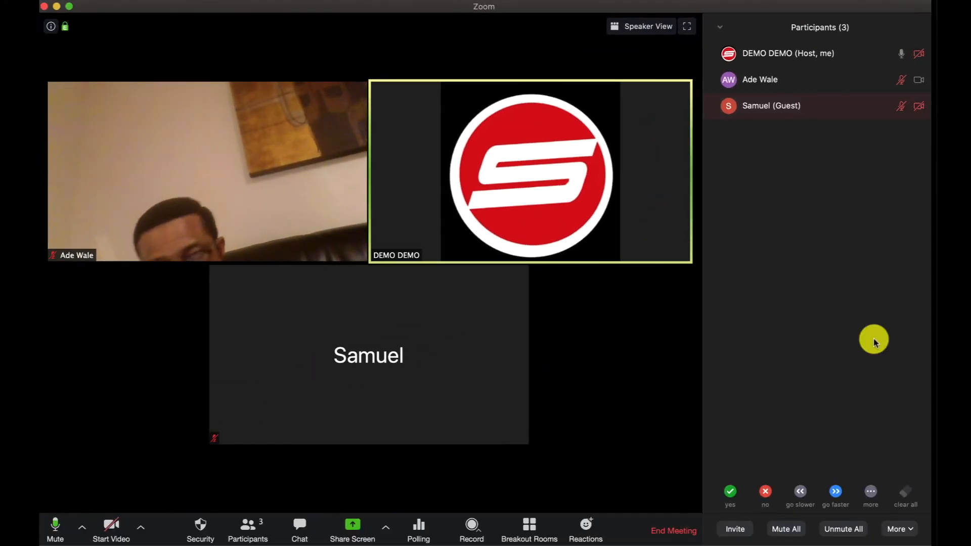
- Disable Allow Participants to Unmute Themselves and mute the participant whose microphone is on
left_click(905, 531)
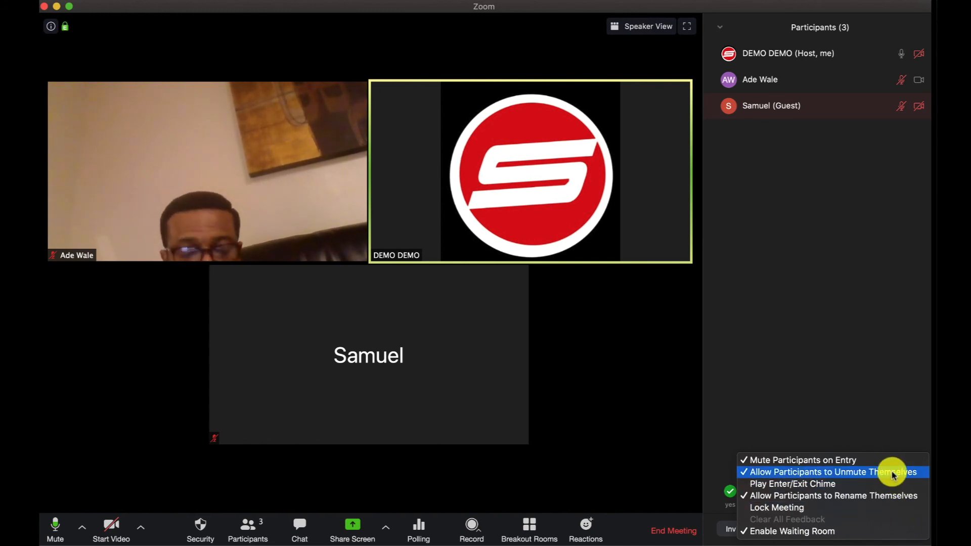
left_click(836, 250)
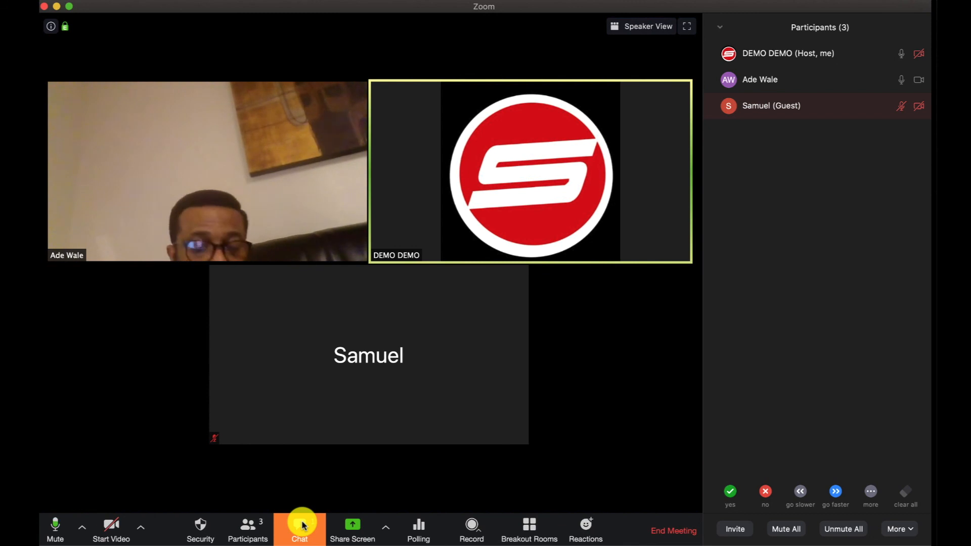
left_click(899, 529)
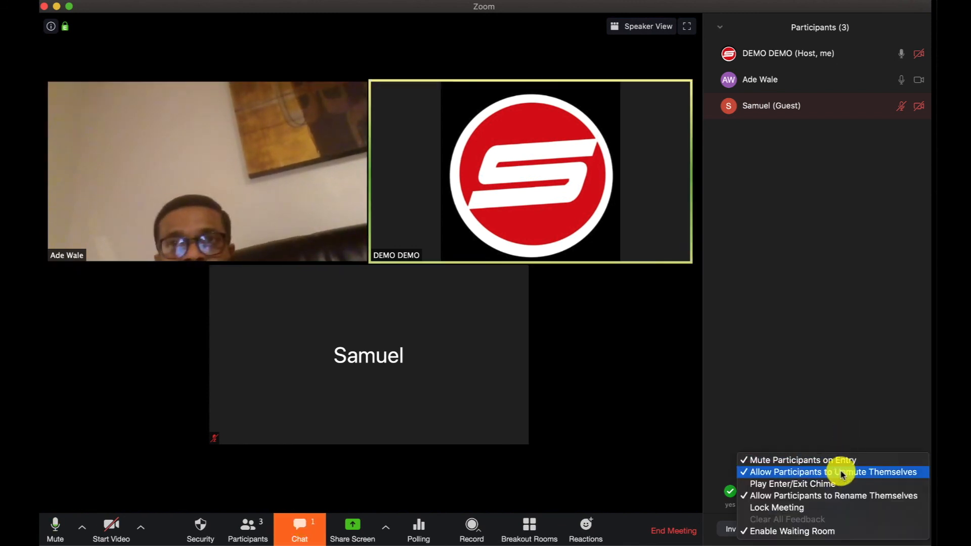
left_click(905, 473)
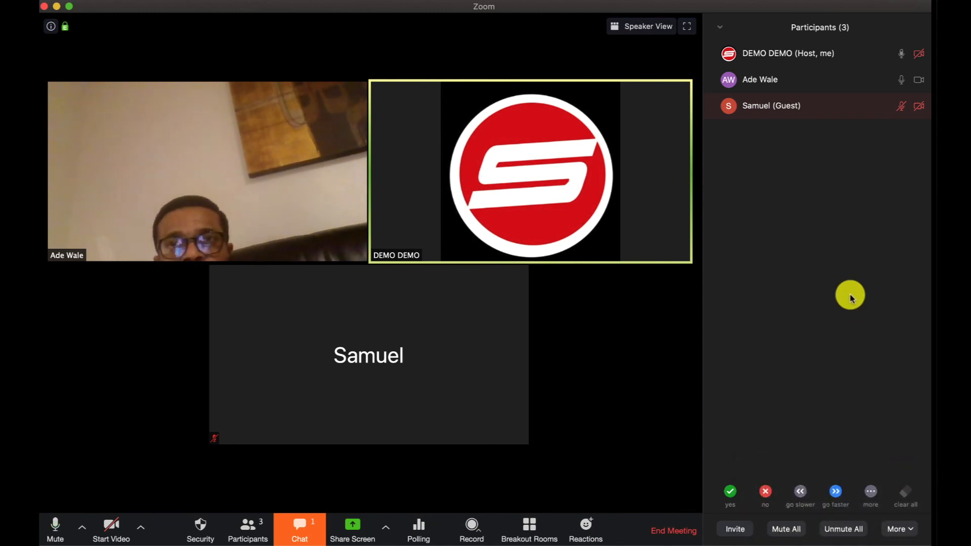
left_click(886, 82)
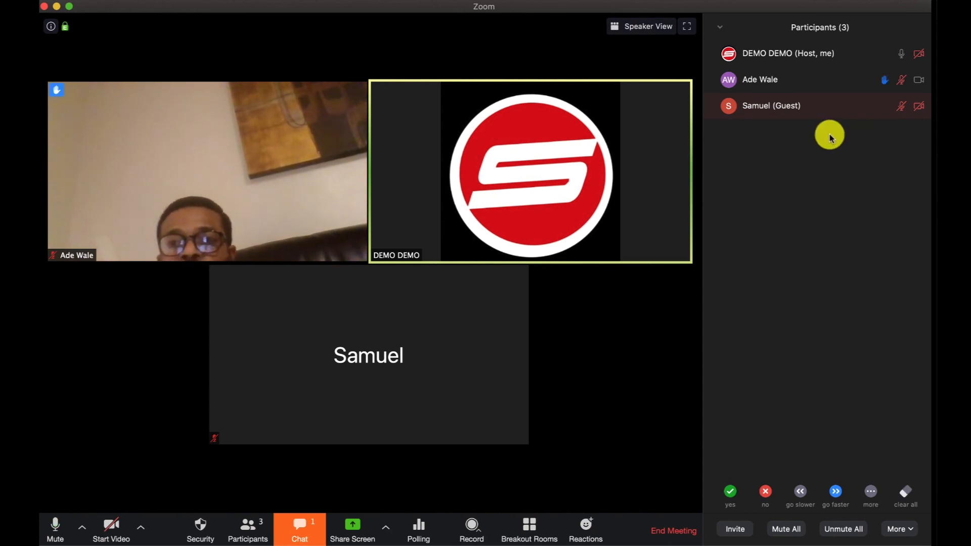
- Unmute the participant with the raised hand and mute them again
mouse_move(854, 83)
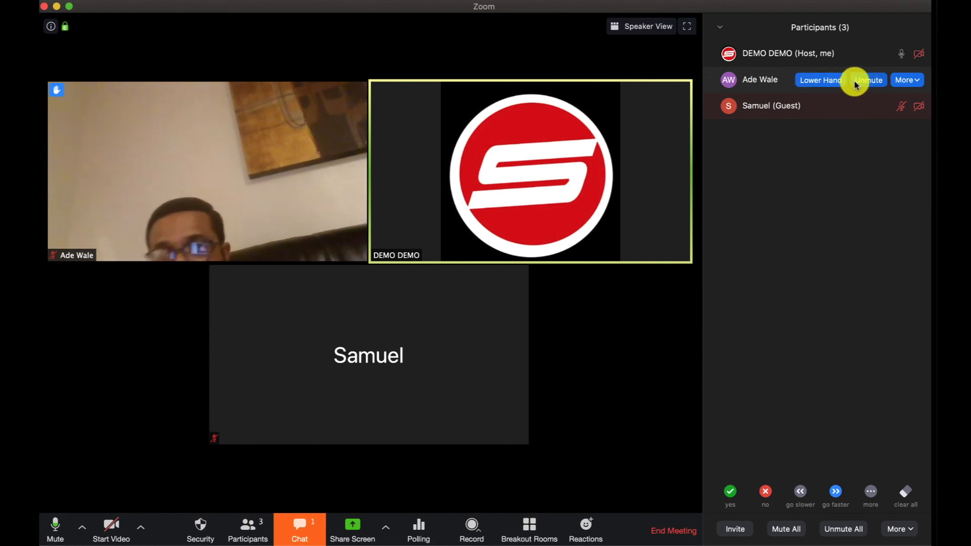
left_click(867, 79)
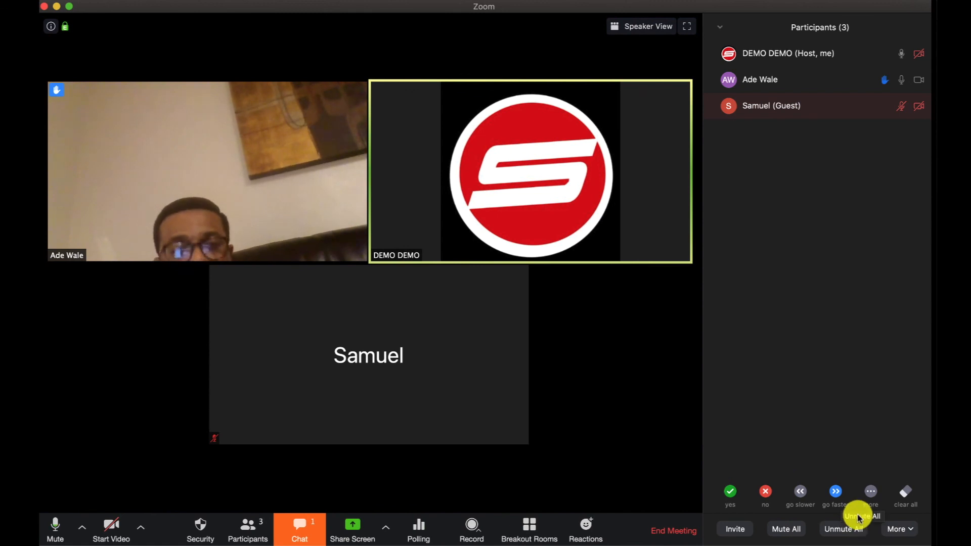
left_click(873, 78)
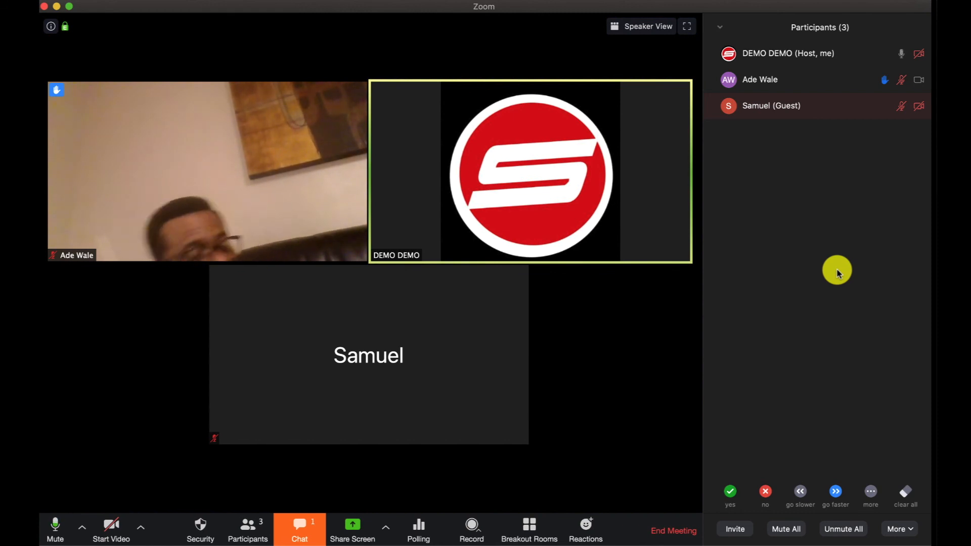
- Bring up the Mute All confirmation for current and new participants and cancel it
left_click(792, 528)
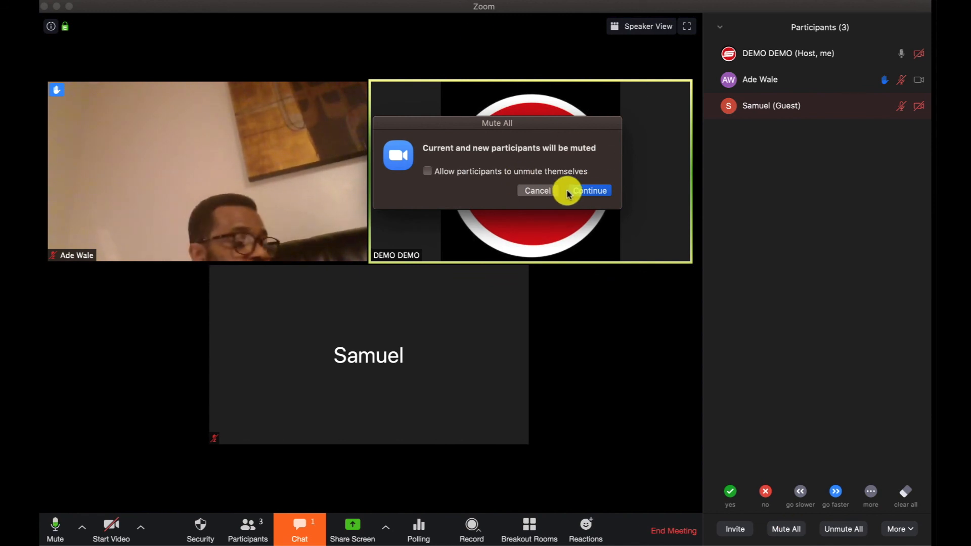
left_click(543, 198)
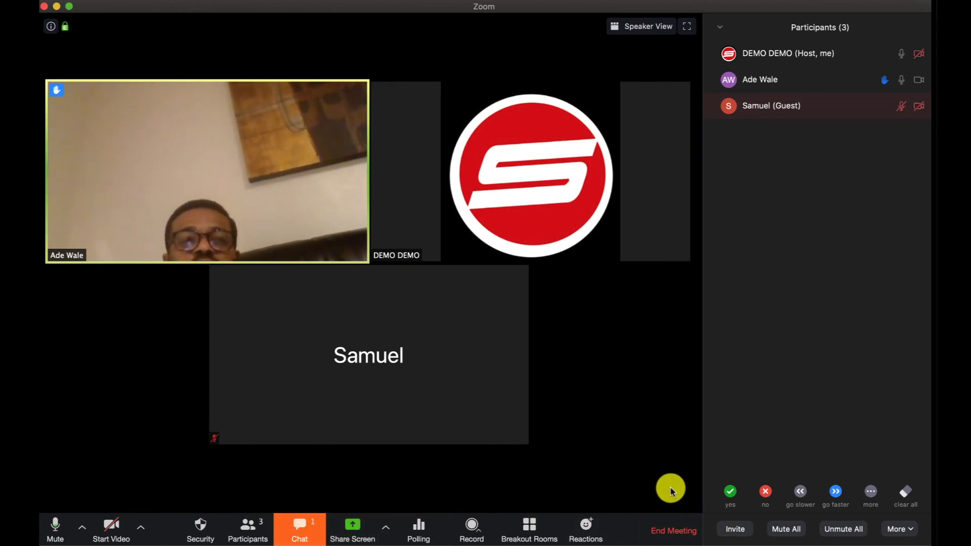
- End the meeting for all participants without giving feedback
left_click(681, 535)
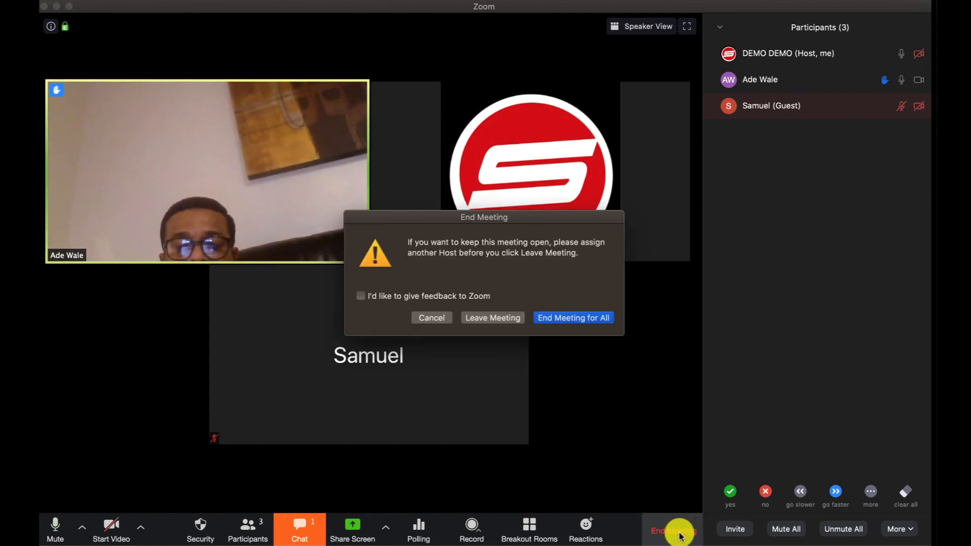
left_click(578, 319)
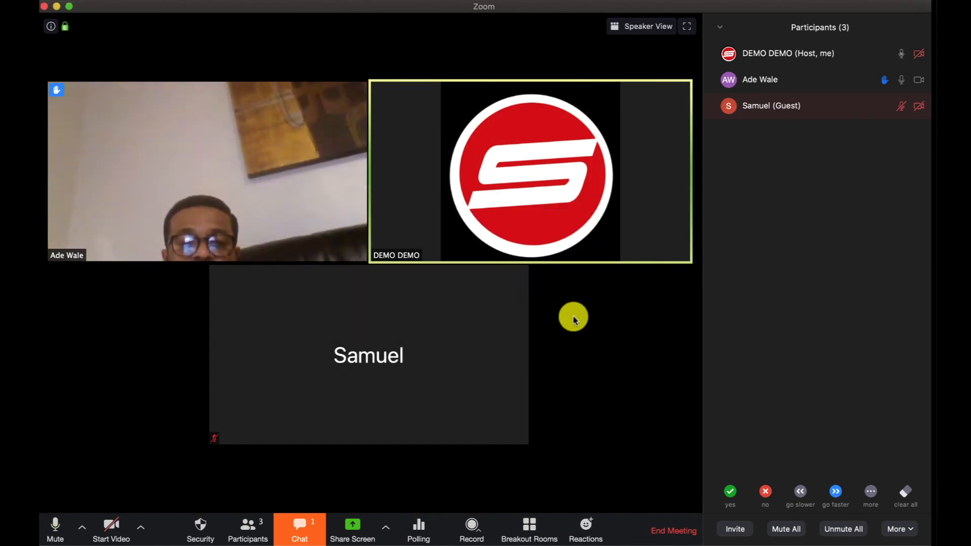